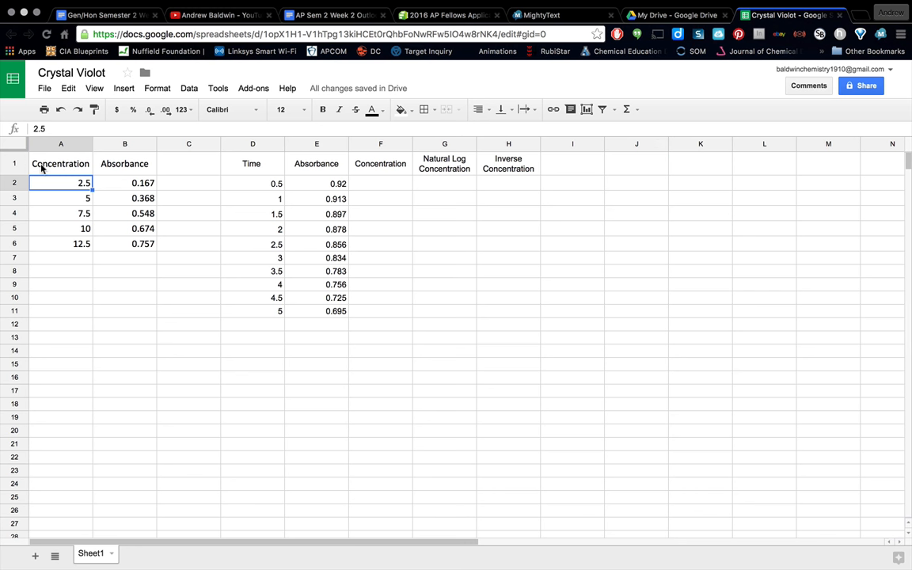
left_click_drag(42, 168, 134, 242)
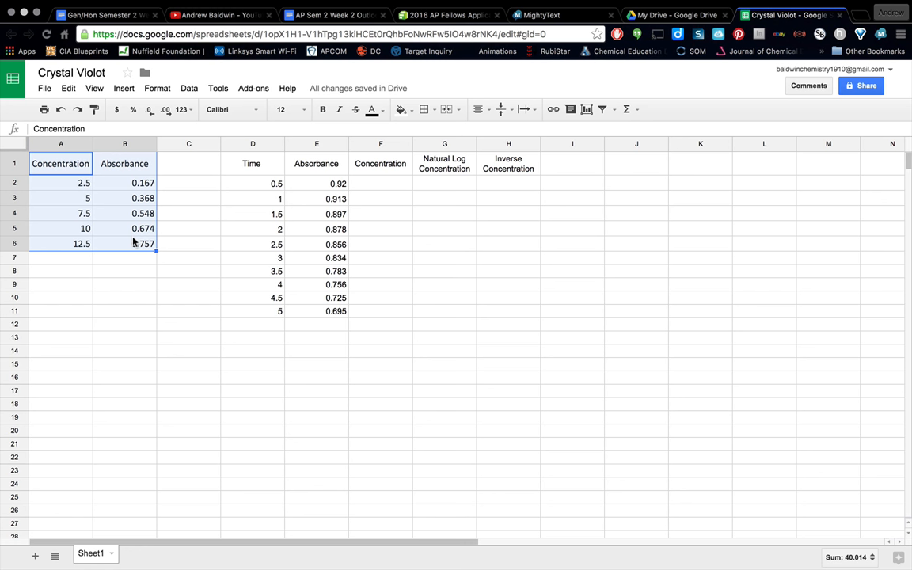
left_click(49, 171)
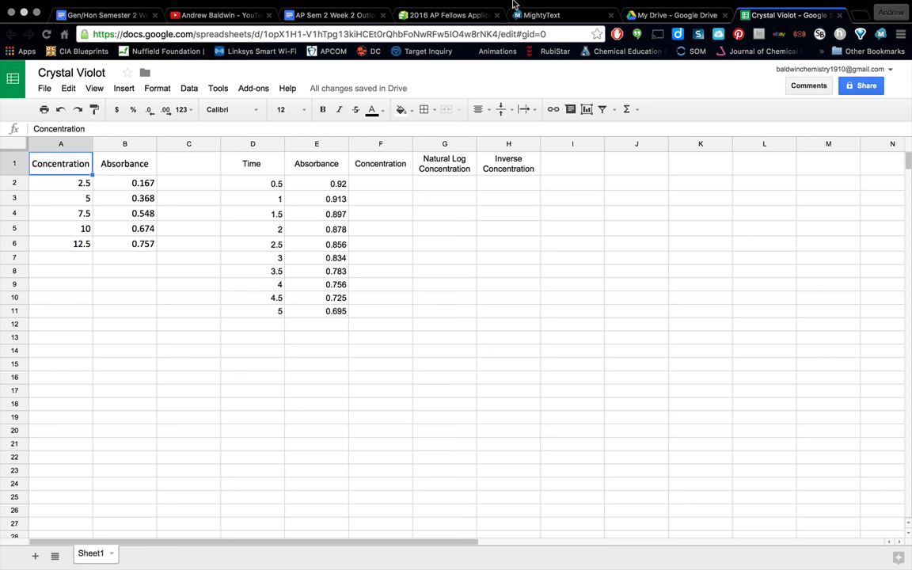
left_click_drag(104, 163, 122, 189)
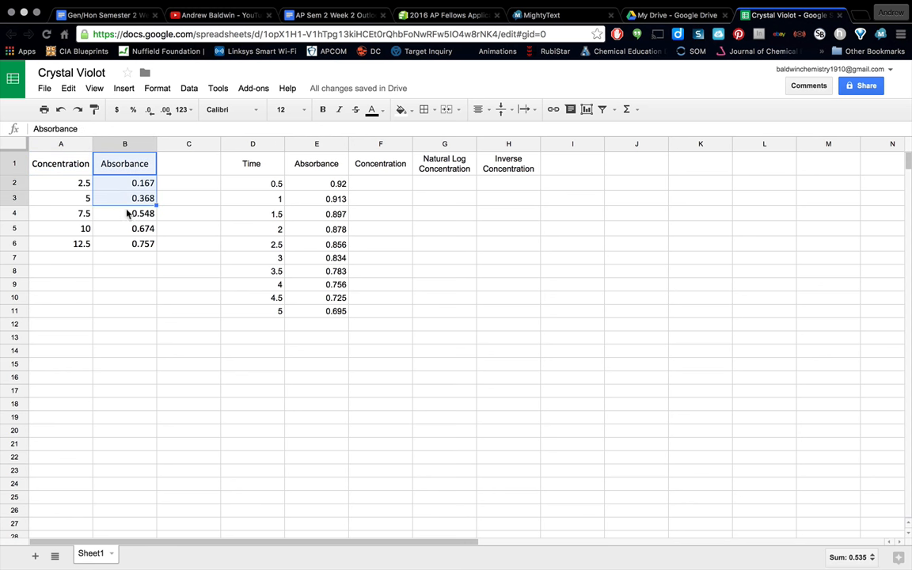
left_click(70, 163)
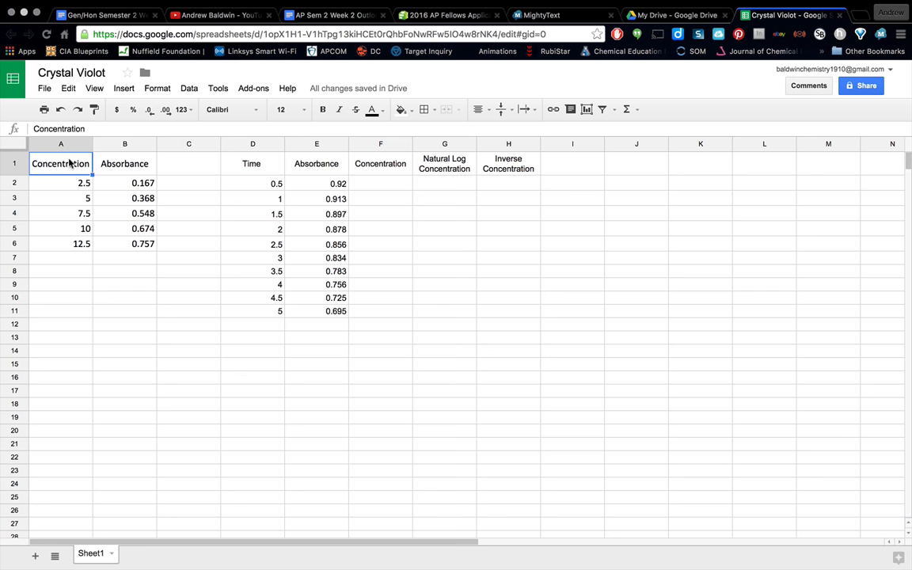
Step: Start a new chart from the concentration and absorbance data in A1:B6 and set its type to Scatter
left_click_drag(72, 163, 120, 249)
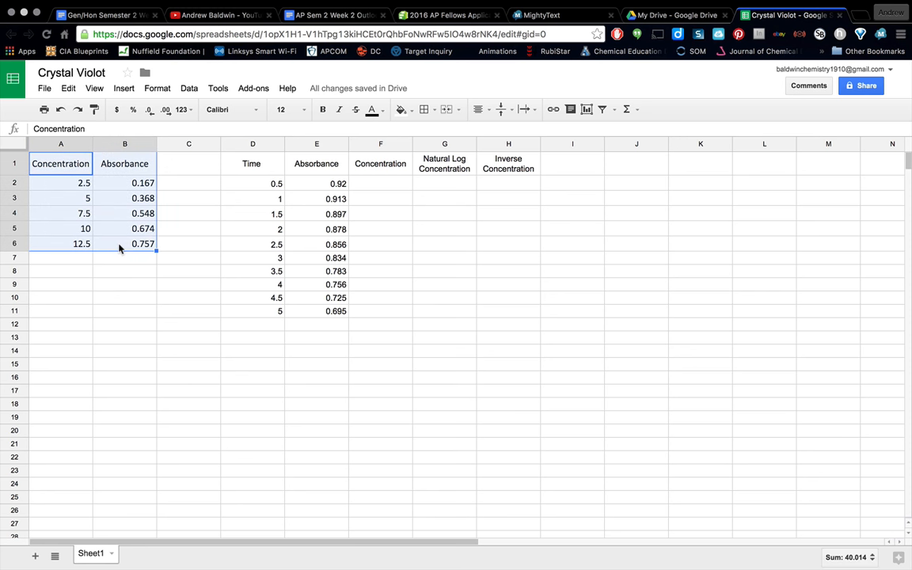
left_click(135, 90)
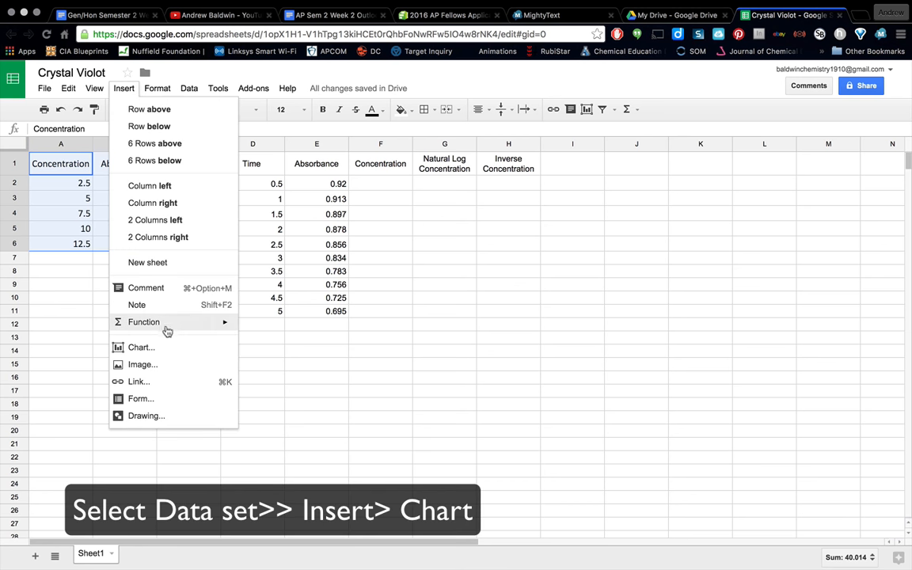
left_click(176, 349)
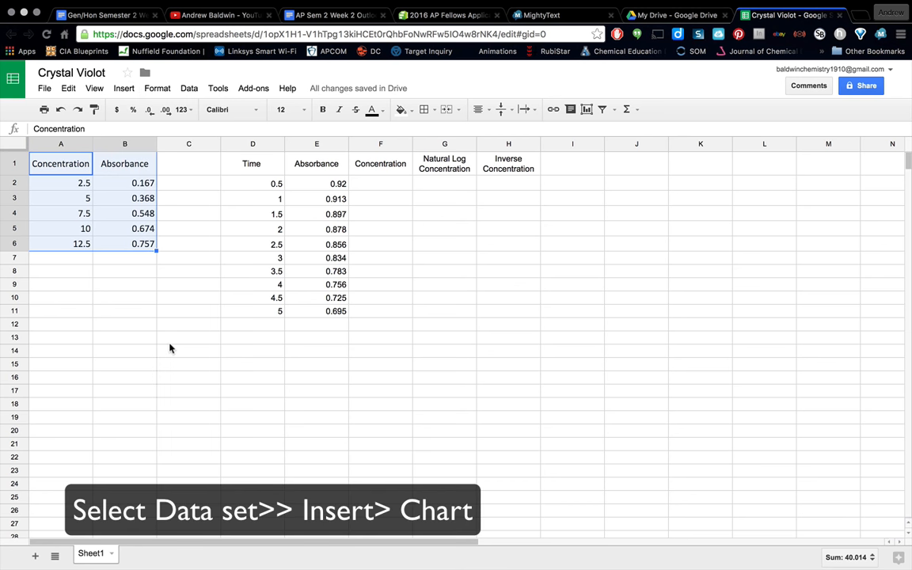
scroll(267, 387, "down", 5)
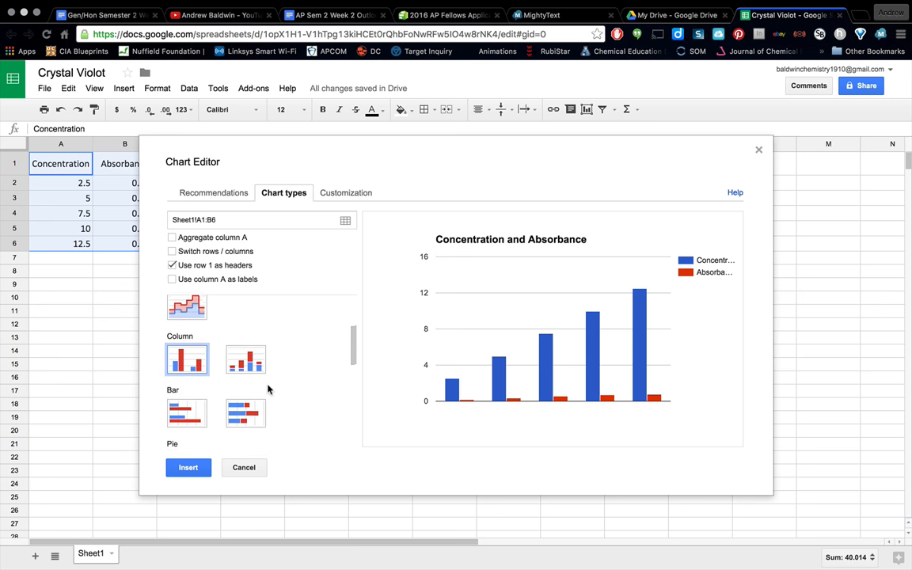
scroll(268, 386, "down", 2)
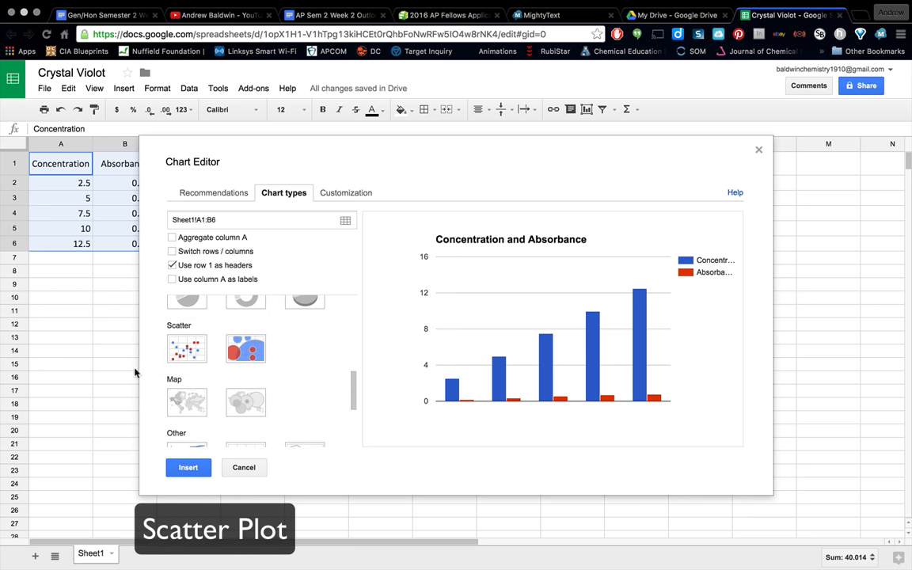
left_click(190, 349)
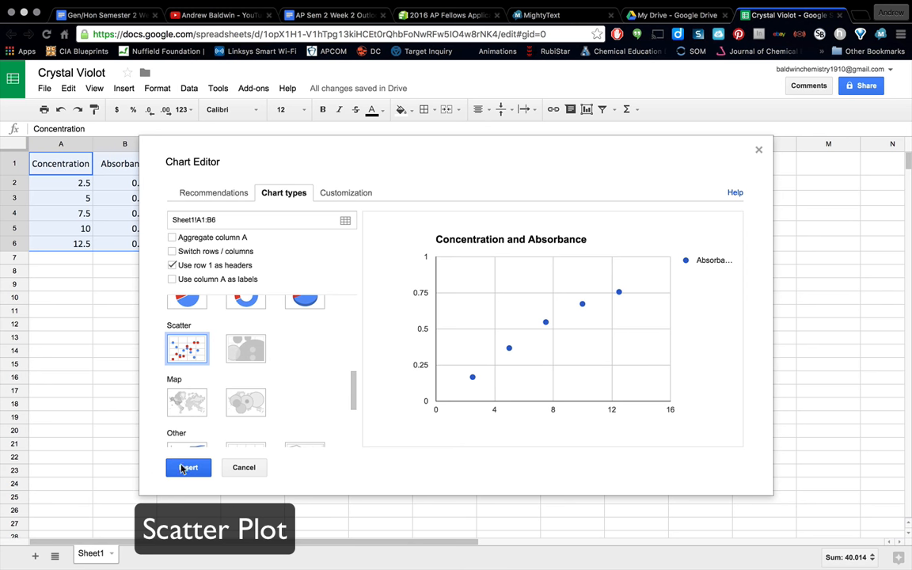
Step: Change the chart's title to "Concentration vs Absorbance"
left_click(349, 191)
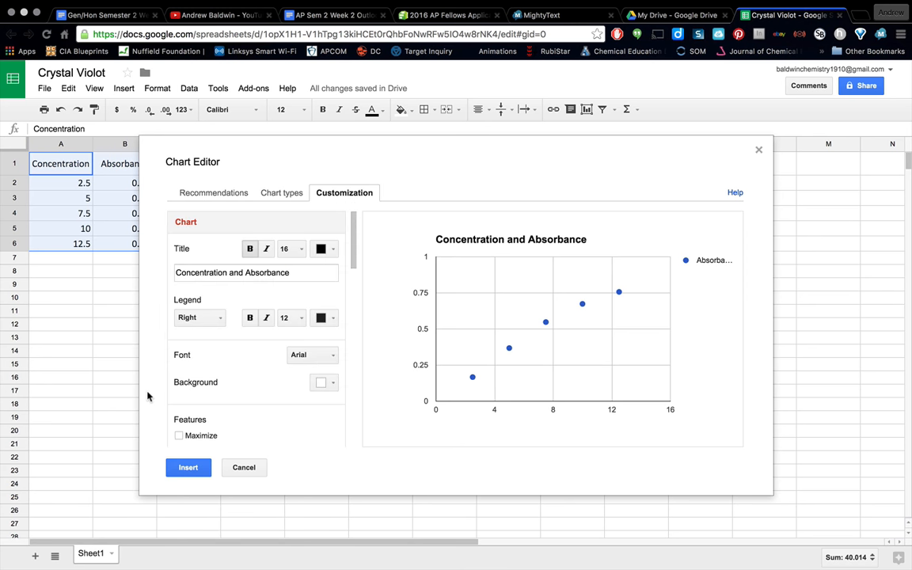
left_click(243, 274)
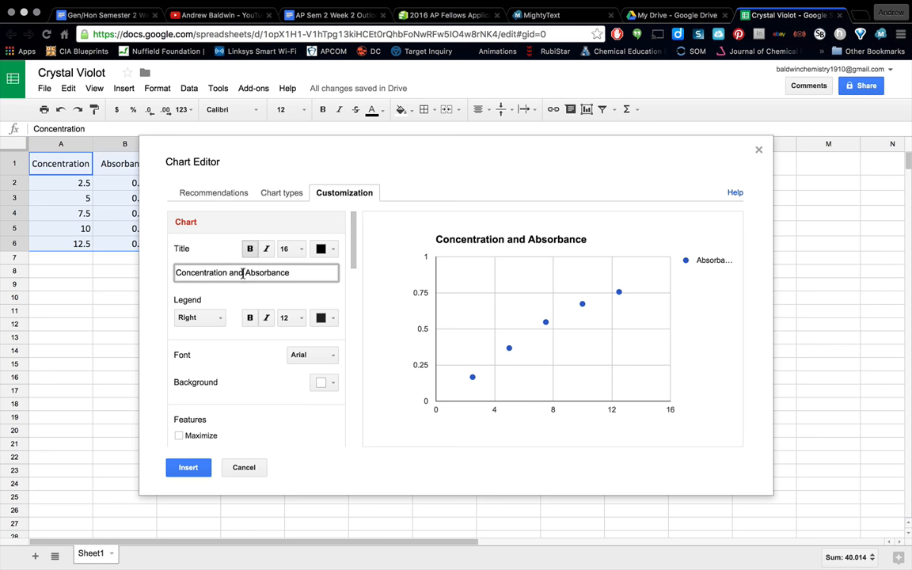
left_click_drag(244, 273, 230, 272)
type("vs")
Step: Add a linear trendline labelled with its equation to the Absorbance series, and insert the chart into the sheet
scroll(238, 340, "down", 1)
scroll(238, 342, "down", 10)
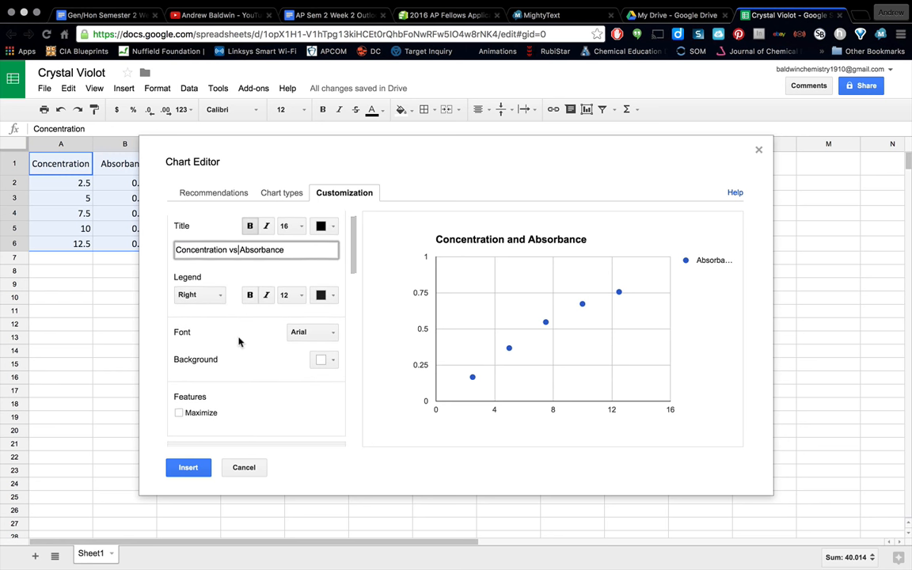
scroll(239, 342, "down", 10)
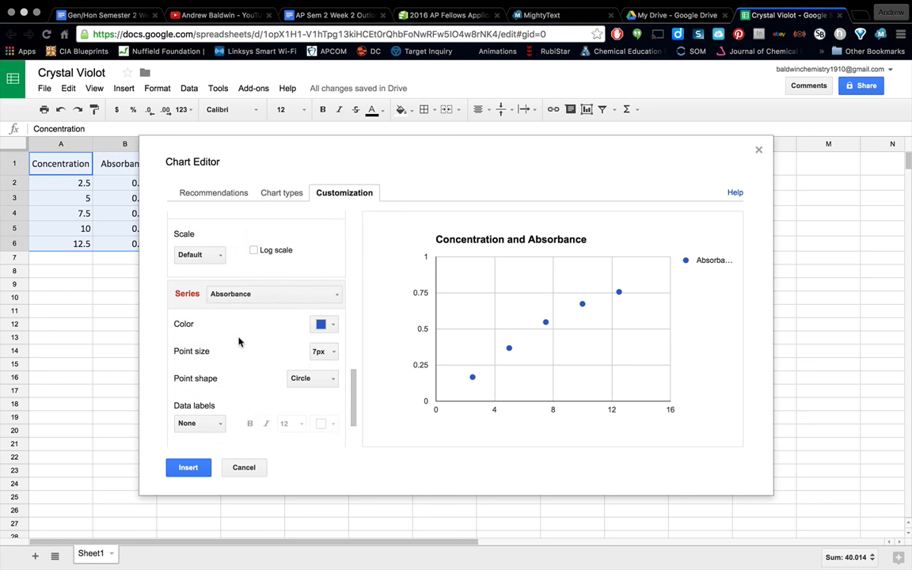
left_click(288, 426)
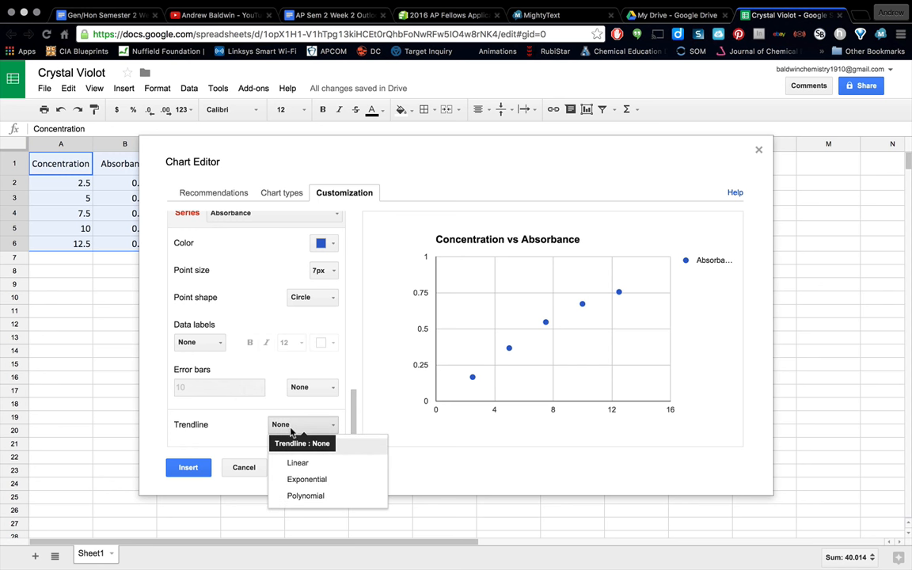
left_click(297, 463)
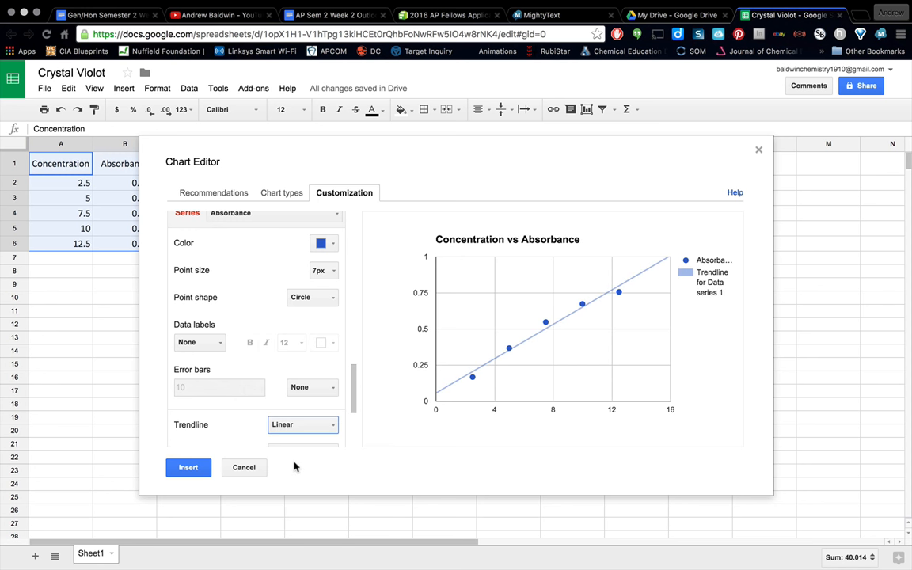
scroll(222, 428, "down", 2)
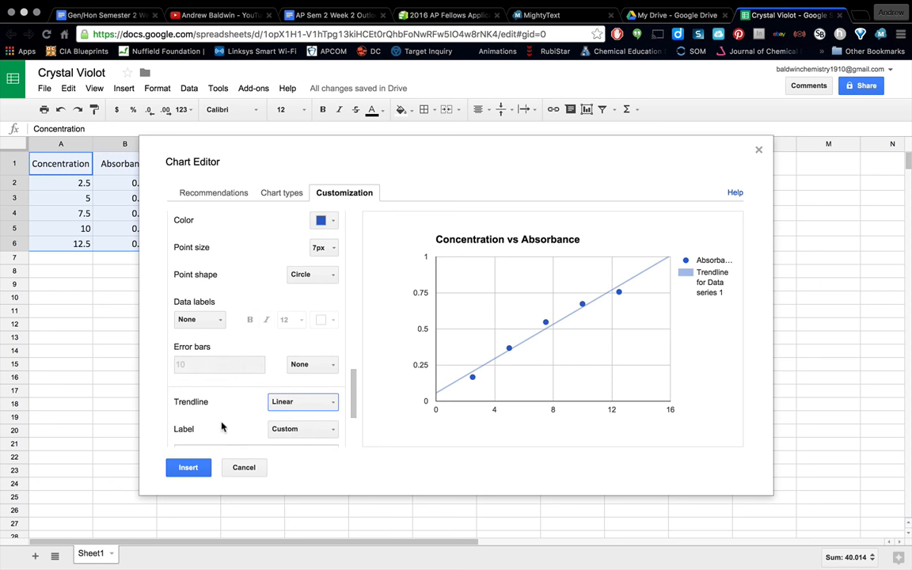
scroll(222, 428, "down", 5)
left_click(322, 306)
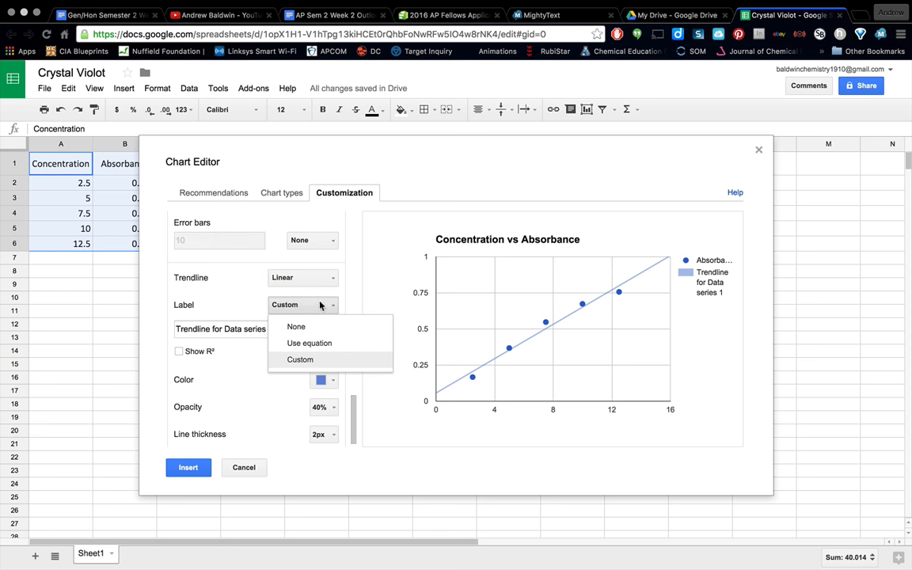
left_click(315, 344)
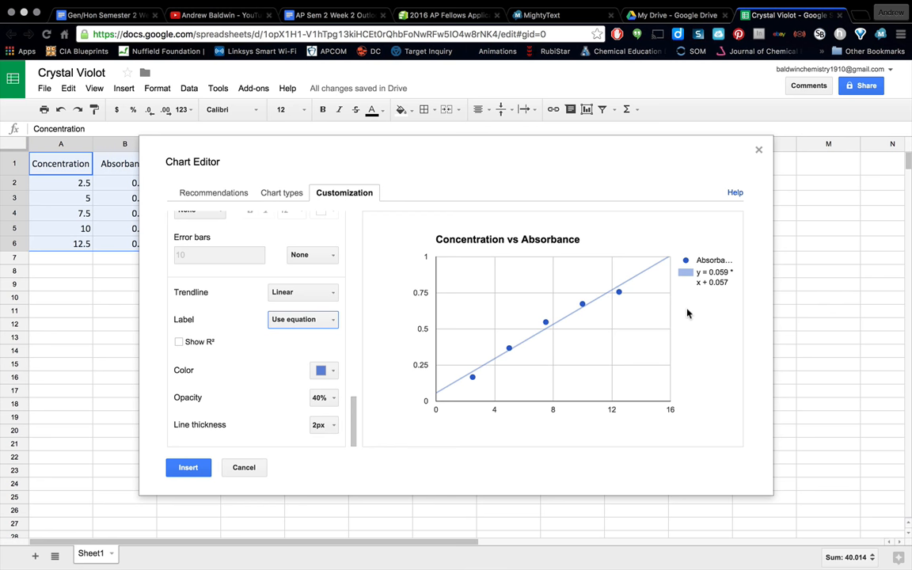
left_click(199, 472)
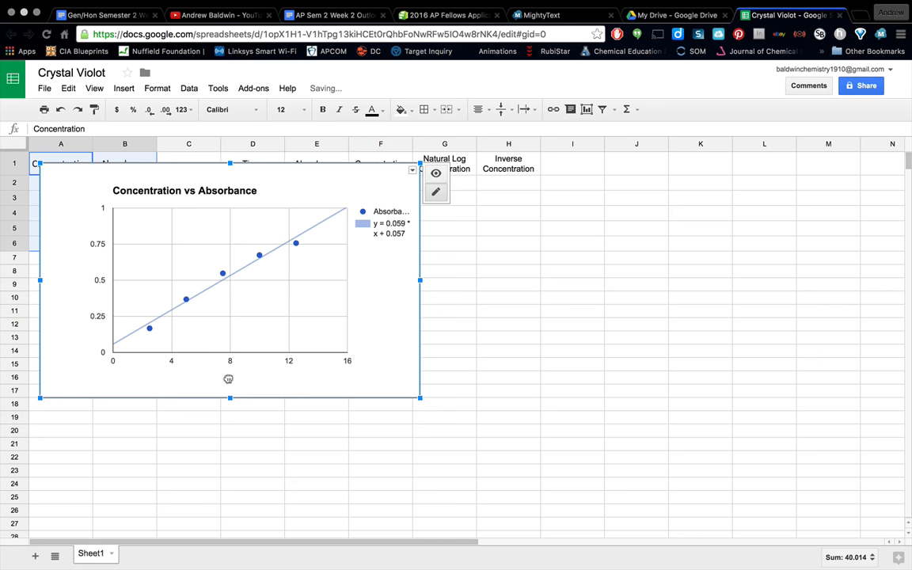
Step: Set the chart's horizontal axis title to "Concentration" and move the chart below the data tables, starting at about row 14
right_click(228, 383)
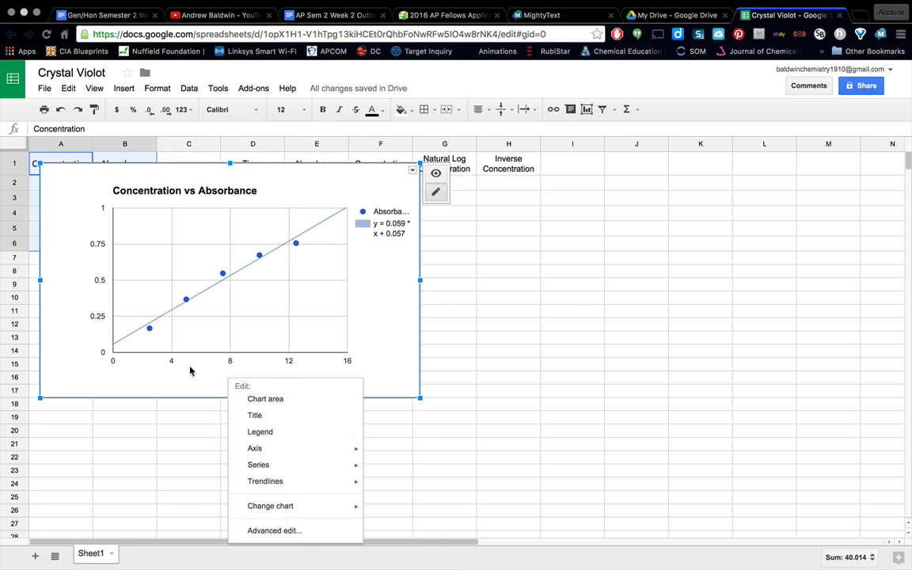
left_click(189, 367)
right_click(210, 373)
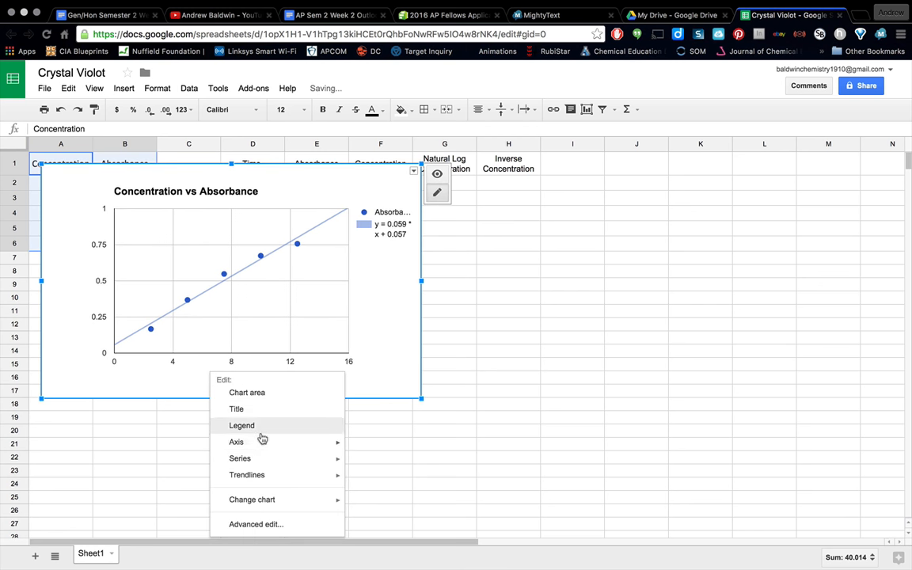
mouse_move(332, 446)
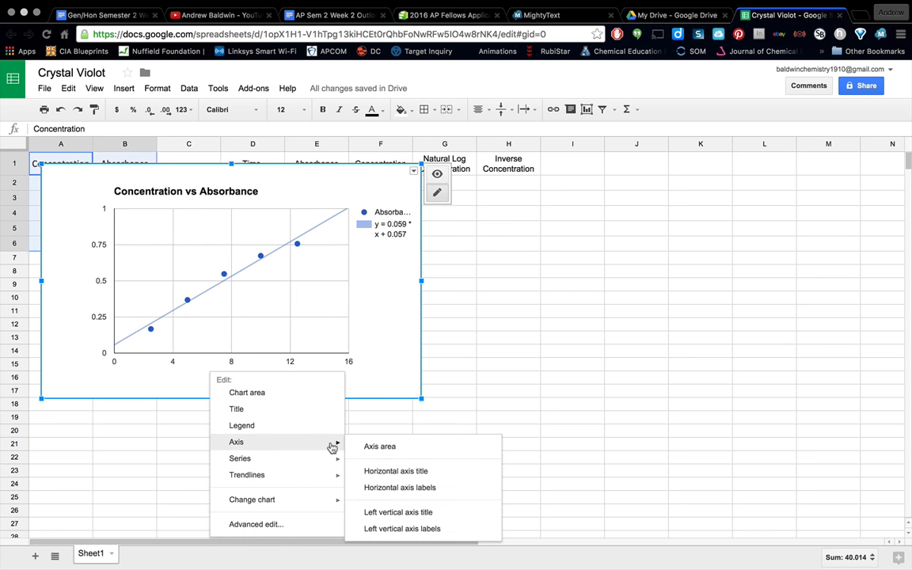
left_click(387, 473)
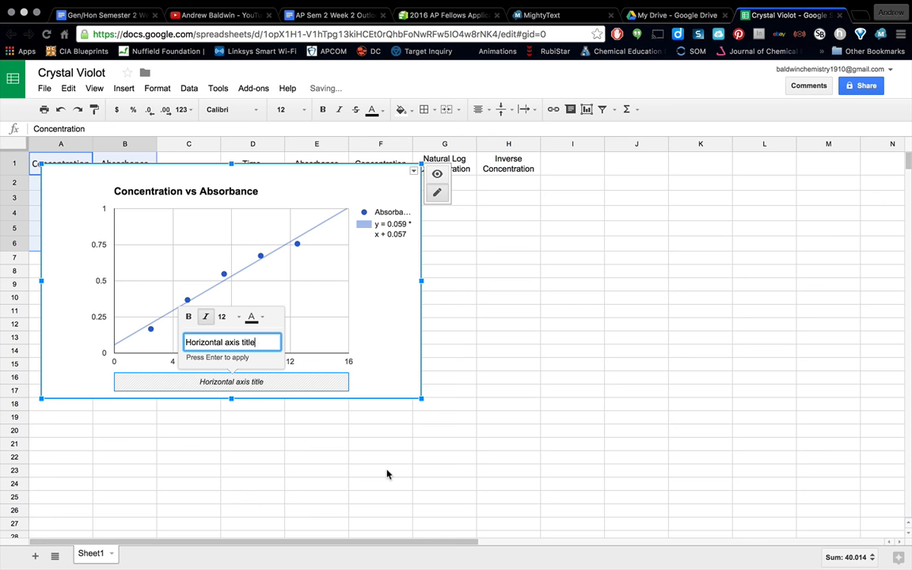
key("BackSpace")
key("BackSpace")
key("BackSpace")
key("BackSpace")
key("BackSpace")
key("BackSpace")
key("BackSpace")
key("BackSpace")
key("BackSpace")
key("BackSpace")
key("BackSpace")
key("BackSpace")
key("BackSpace")
key("BackSpace")
key("BackSpace")
key("BackSpace")
key("BackSpace")
key("BackSpace")
key("BackSpace")
key("BackSpace")
key("BackSpace")
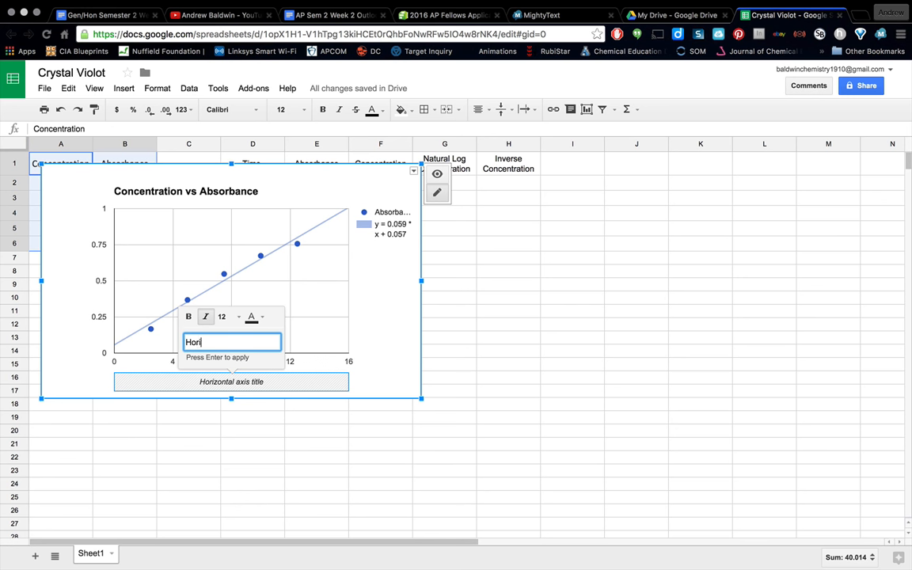
type("Concenttration")
key("Left")
key("Left")
key("Left")
key("BackSpace")
key("Return")
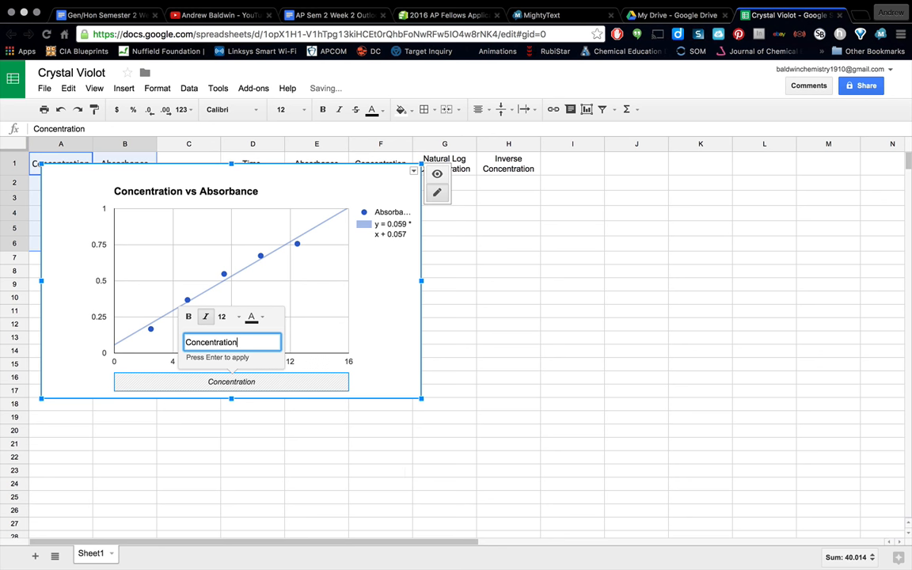
left_click(379, 358)
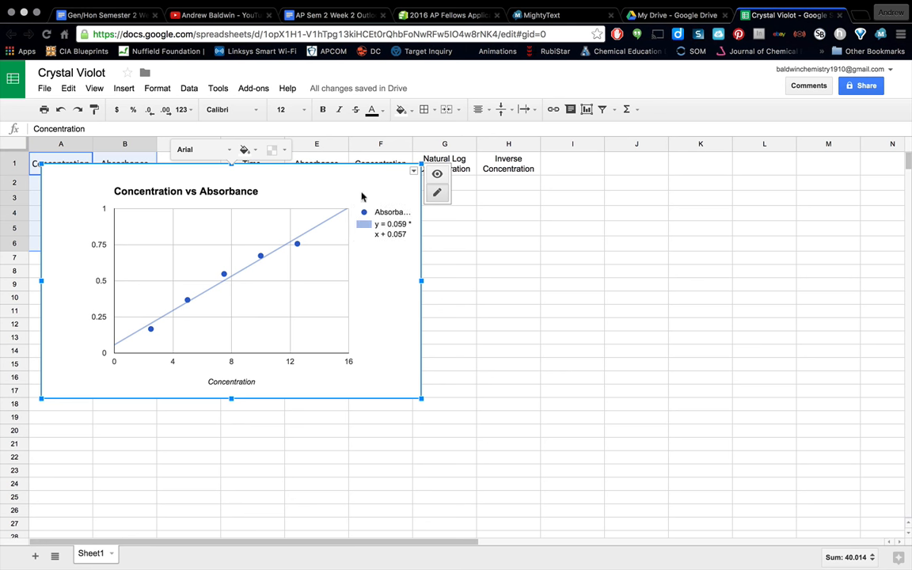
left_click_drag(358, 185, 319, 368)
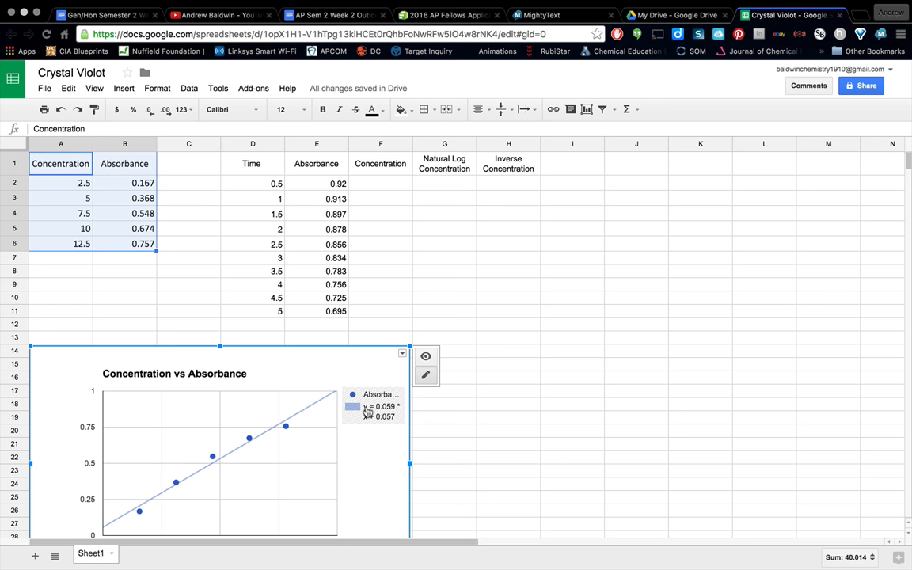
Step: Enter the notes "y=Abasorbance" in cell H18 and "x=Concentration" in cell H20
left_click(510, 407)
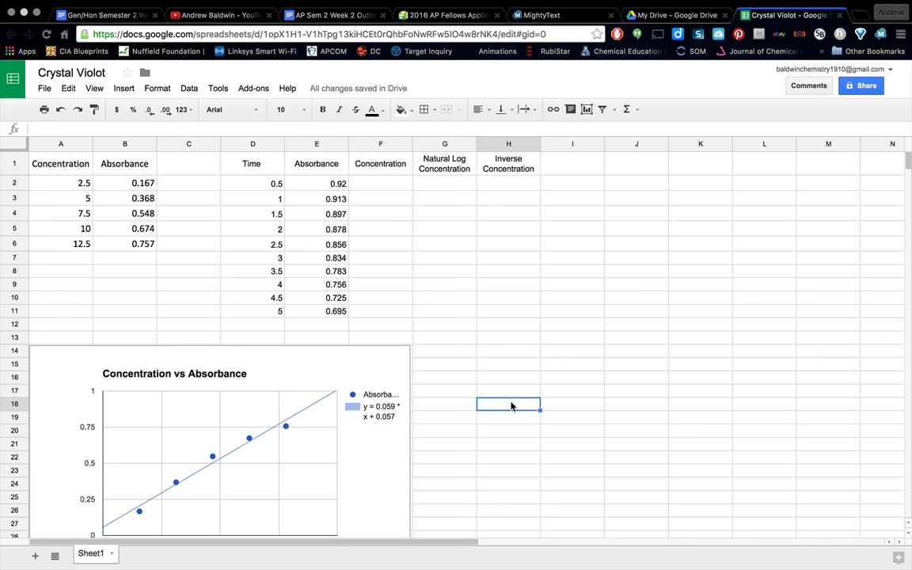
type("y=Abasorbance")
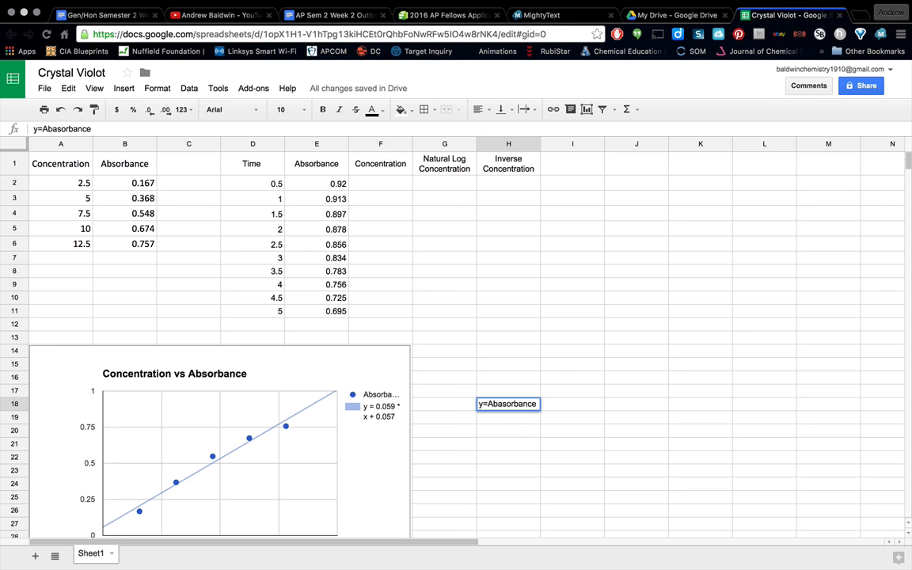
left_click(524, 435)
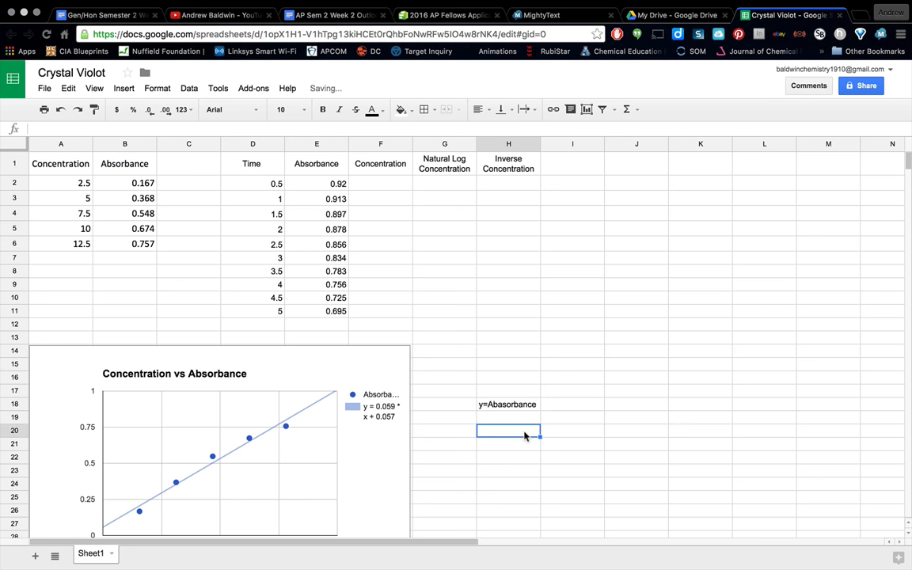
type("x=")
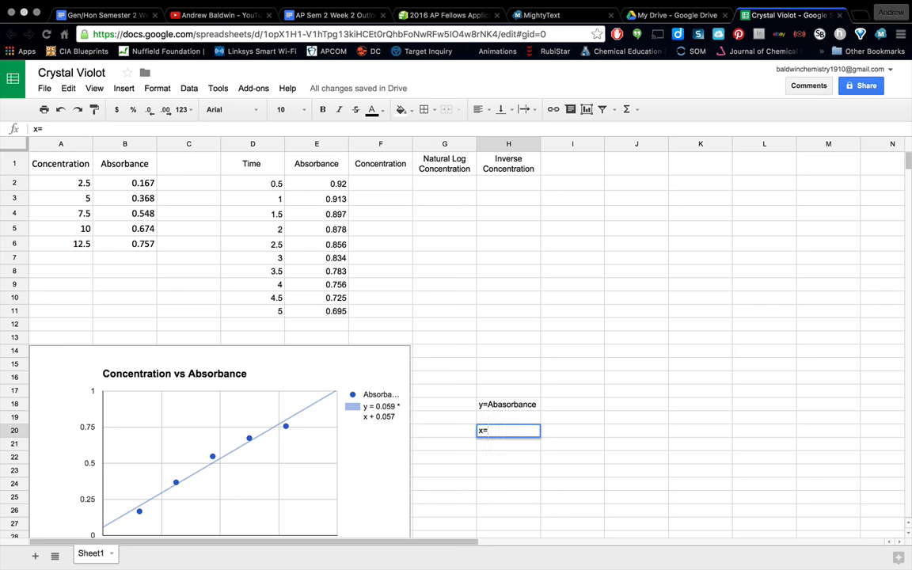
type("Concentration")
key("BackSpace")
key("BackSpace")
key("BackSpace")
key("BackSpace")
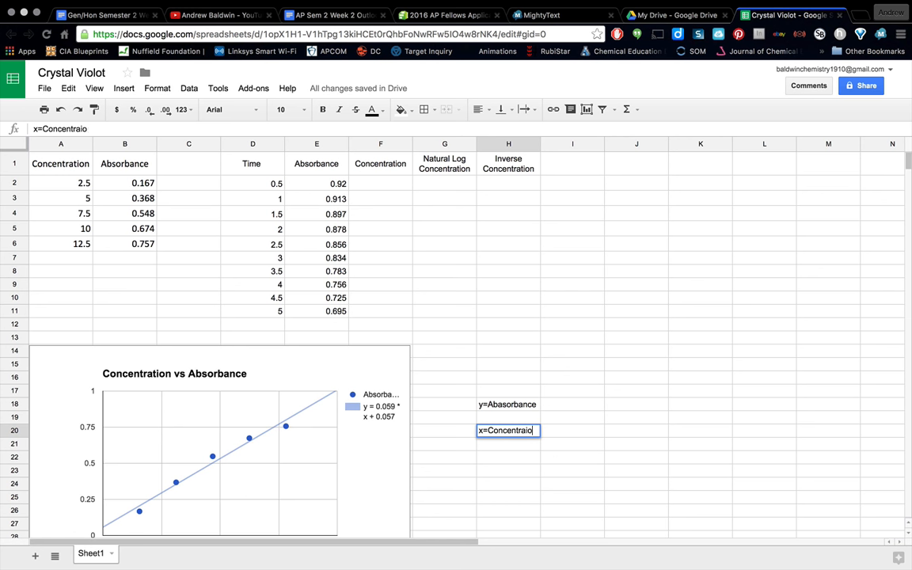
type("tion")
left_click(511, 449)
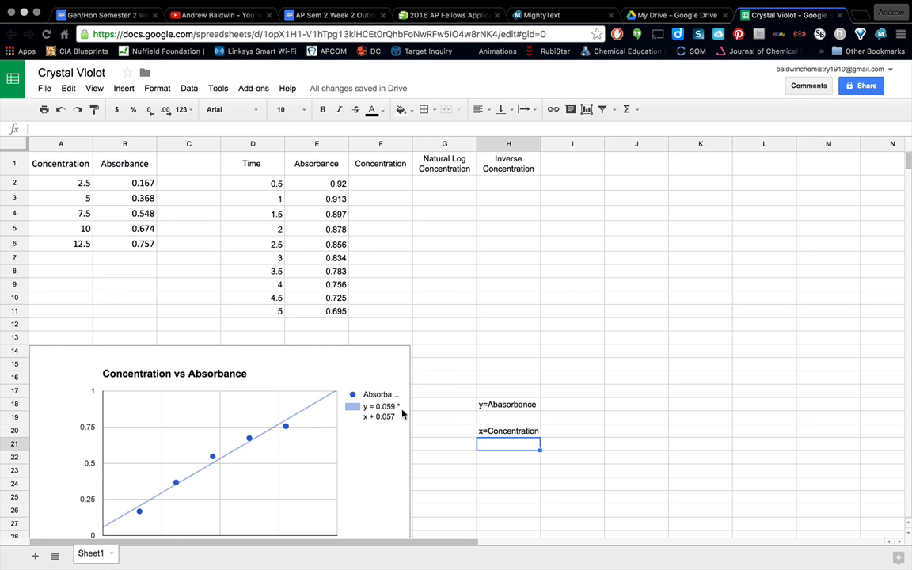
Step: Enter the formula =(E2-0.057)/0.059 in cell F2 to calculate concentration from absorbance
left_click(391, 186)
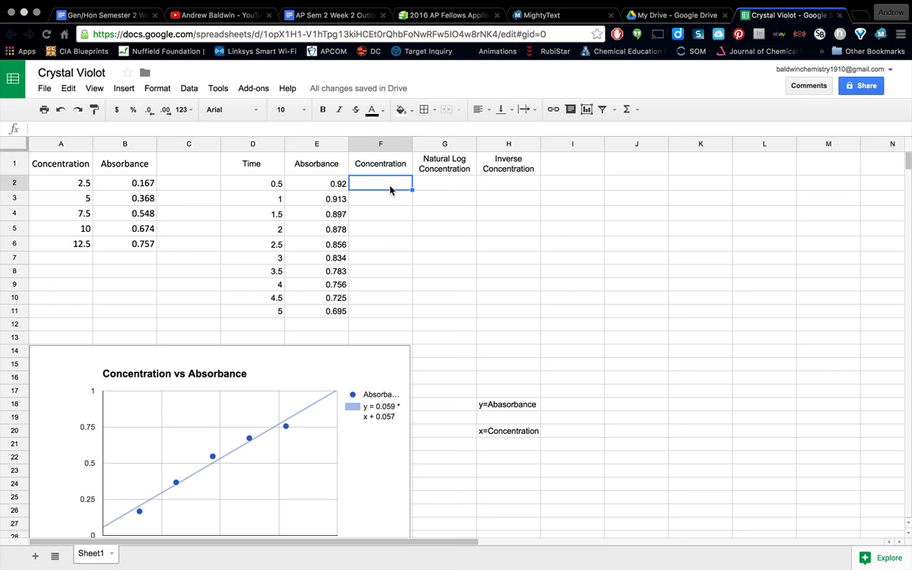
type("=")
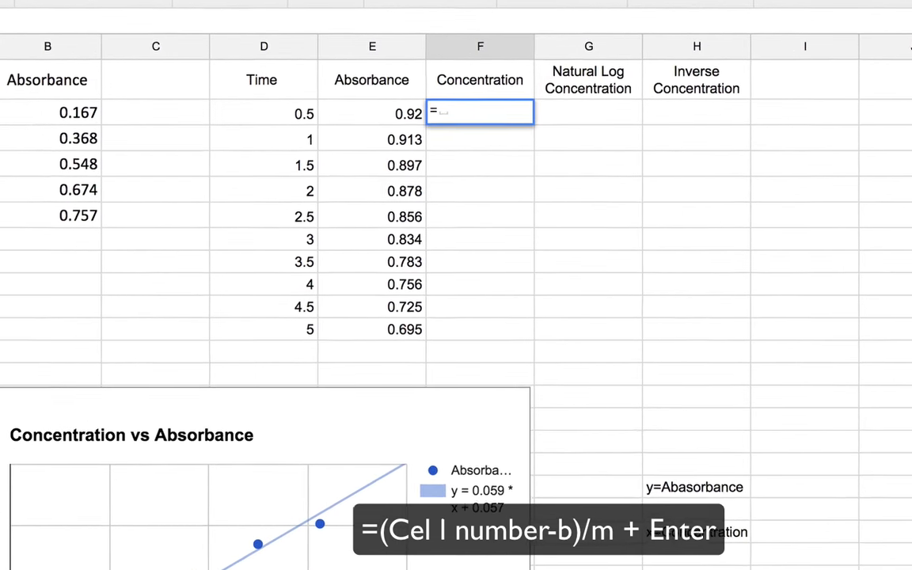
type("(")
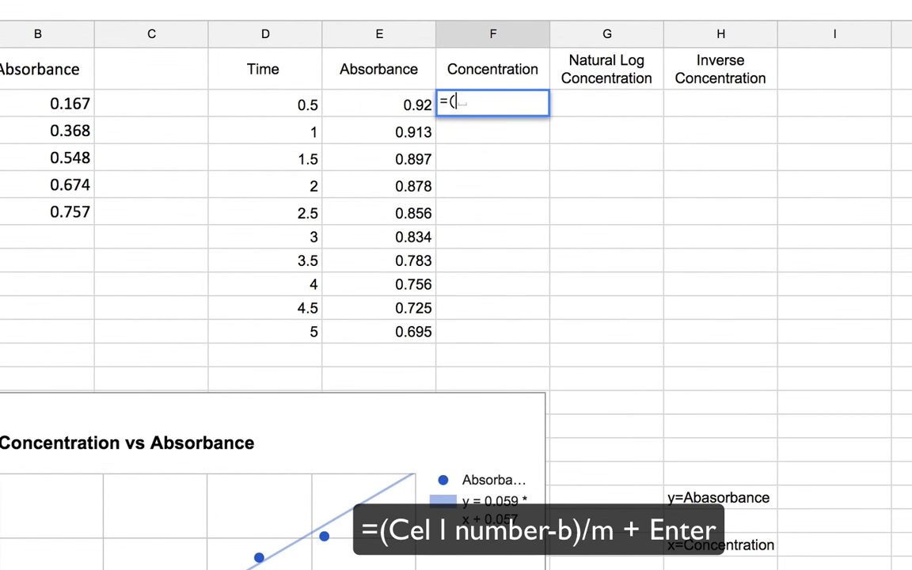
left_click(380, 105)
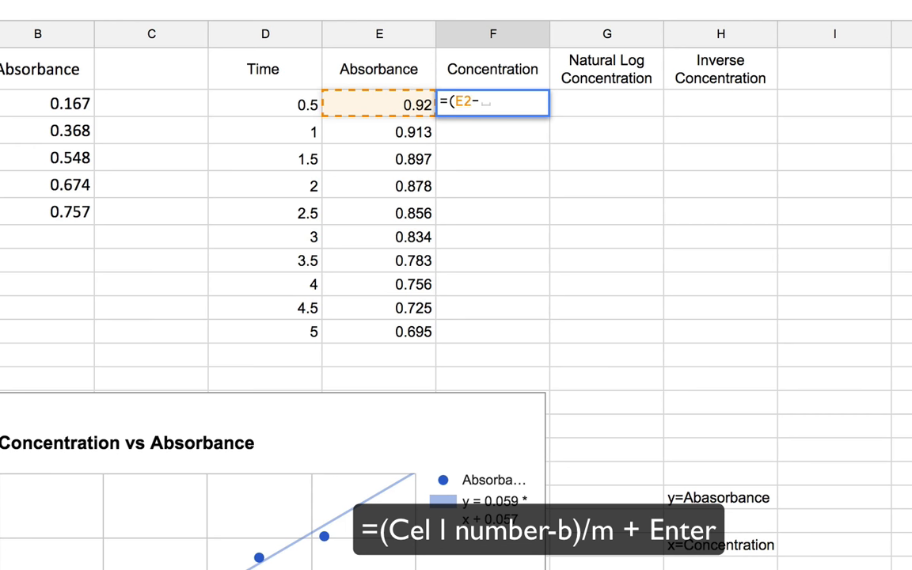
type("0.057")
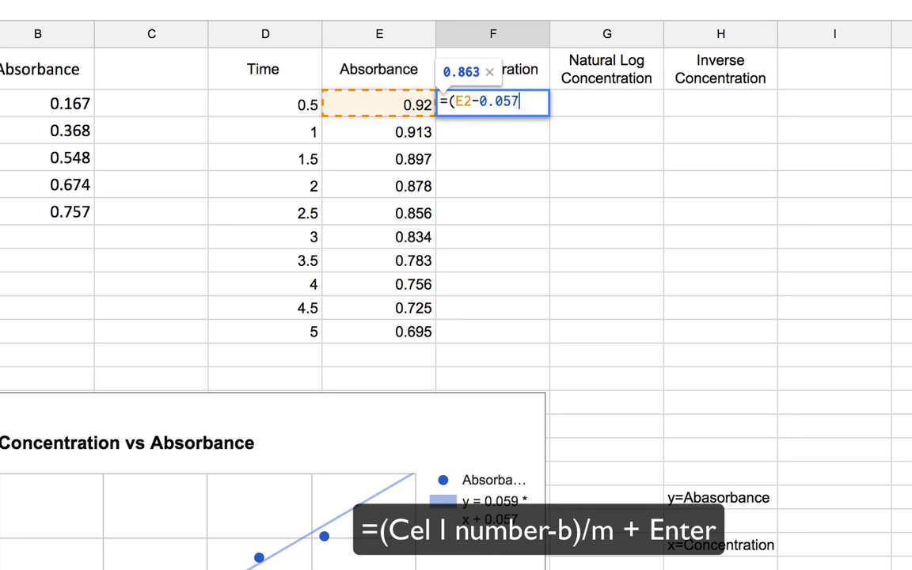
type(")")
type("/")
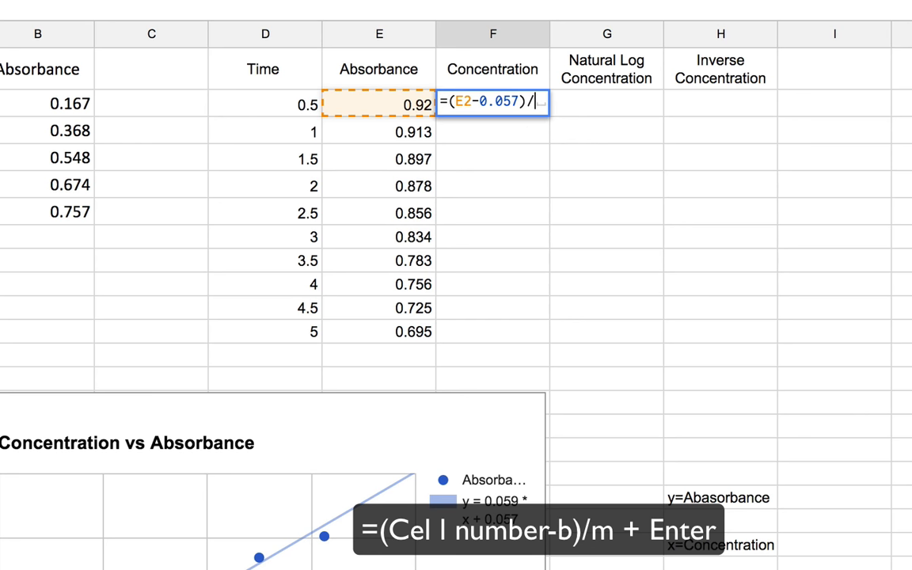
type("0.0")
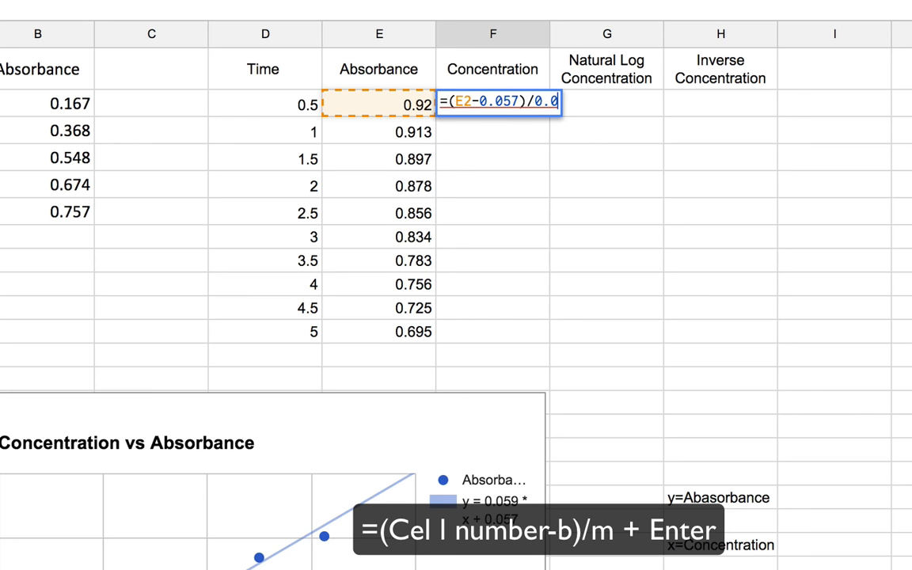
type("5")
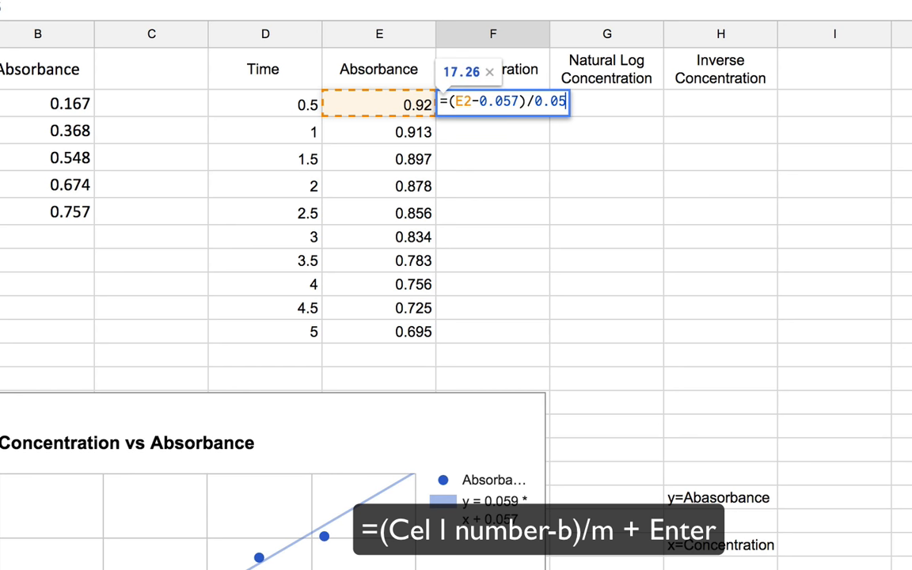
type("9")
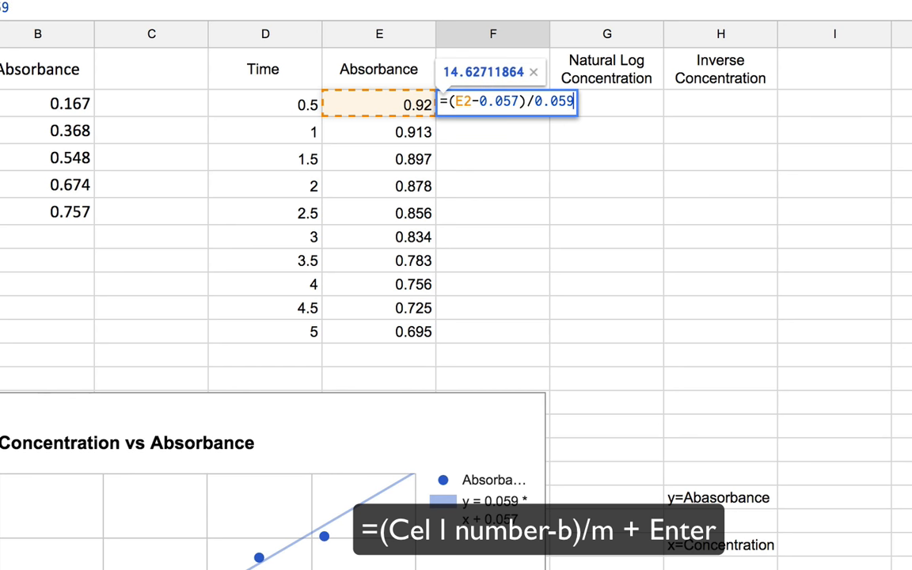
key("Return")
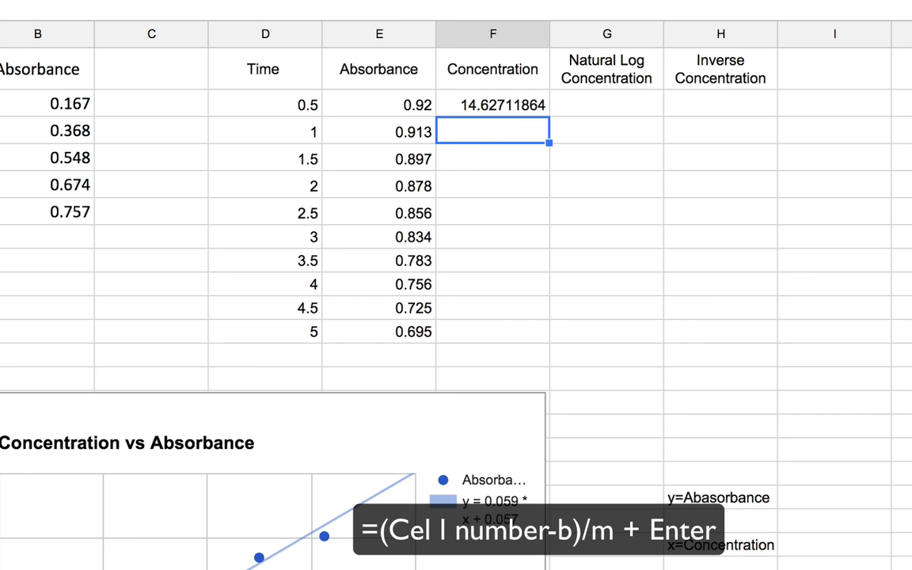
Step: Fill the concentration formula from F2 down to F11
left_click(527, 108)
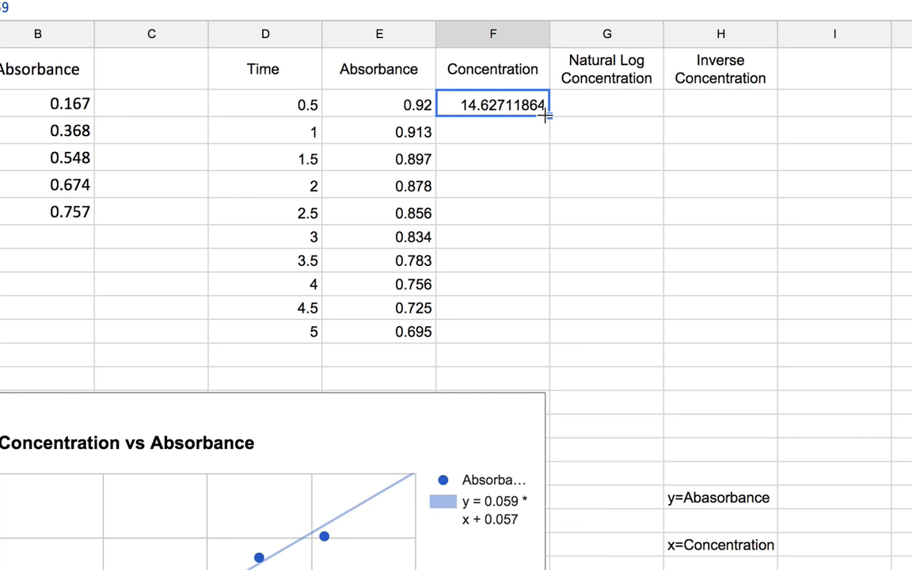
left_click_drag(546, 116, 523, 335)
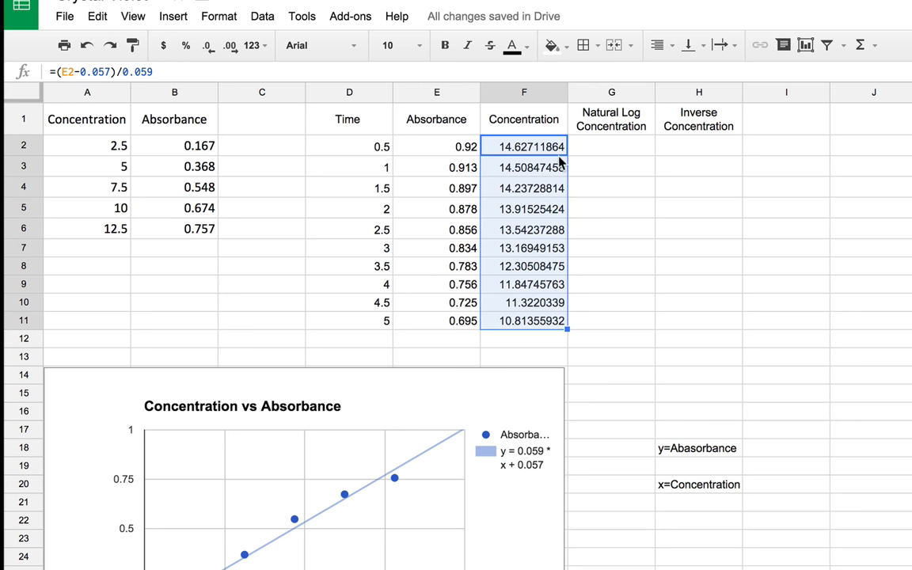
key("Right")
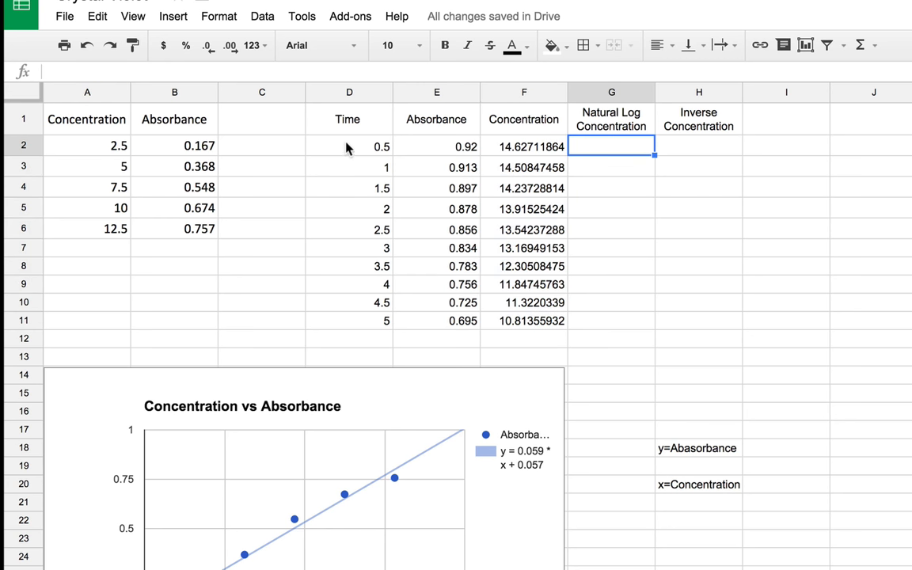
Step: Create a scatter chart from the Time values in D1:D11 and the Concentration values in F1:F11
left_click_drag(356, 127, 379, 331)
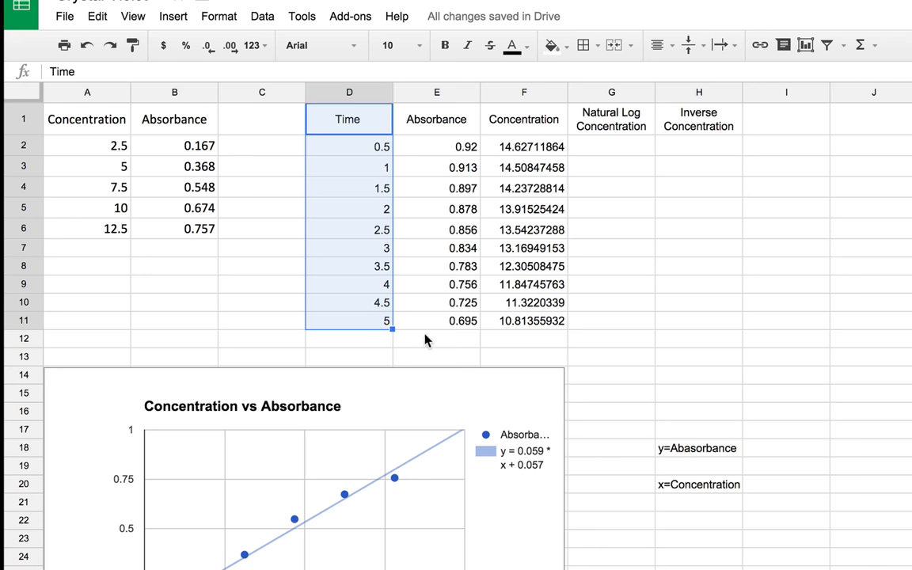
left_click(522, 116, "ctrl")
left_click_drag(521, 116, 524, 323)
left_click(806, 45)
left_click(392, 159)
scroll(341, 412, "down", 5)
left_click(277, 350)
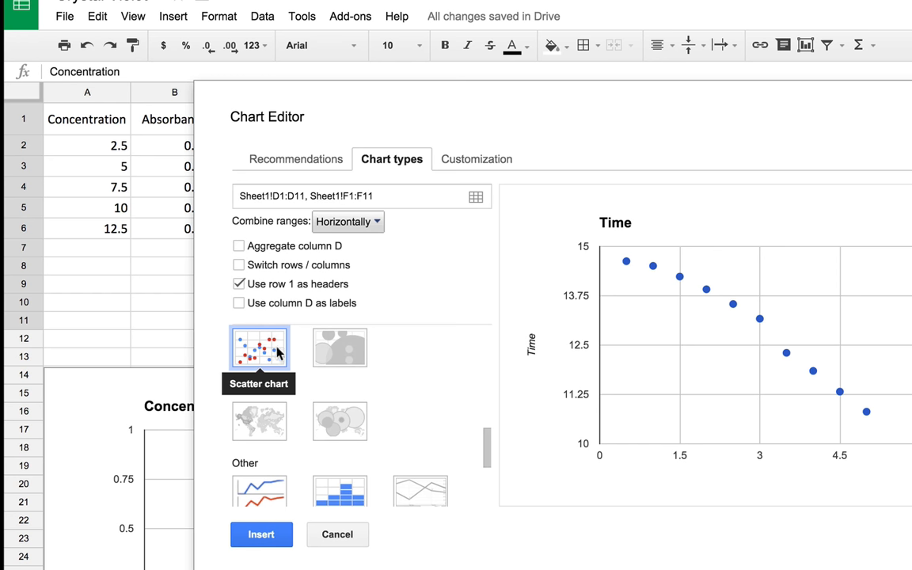
Step: Change the new scatter chart's title to "Concentration vs Time"
left_click(480, 161)
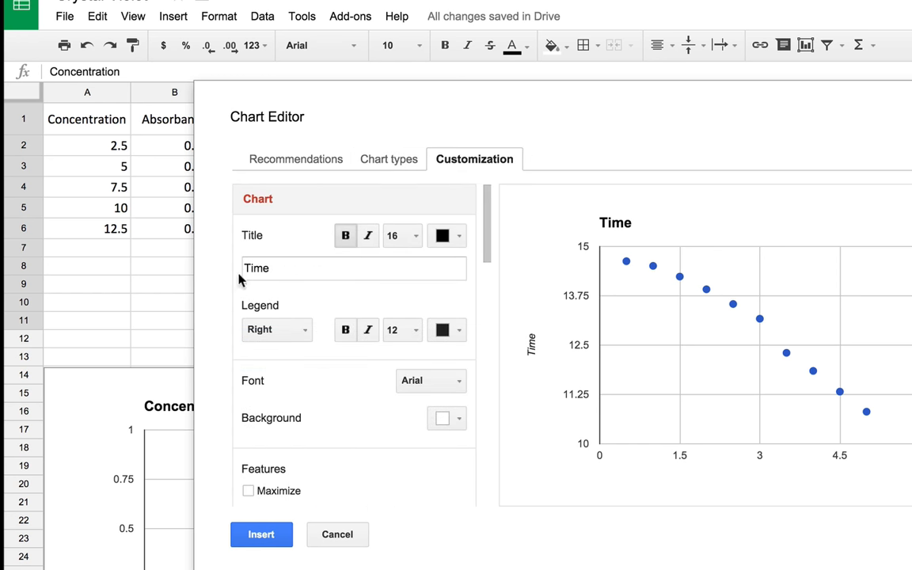
left_click(300, 273)
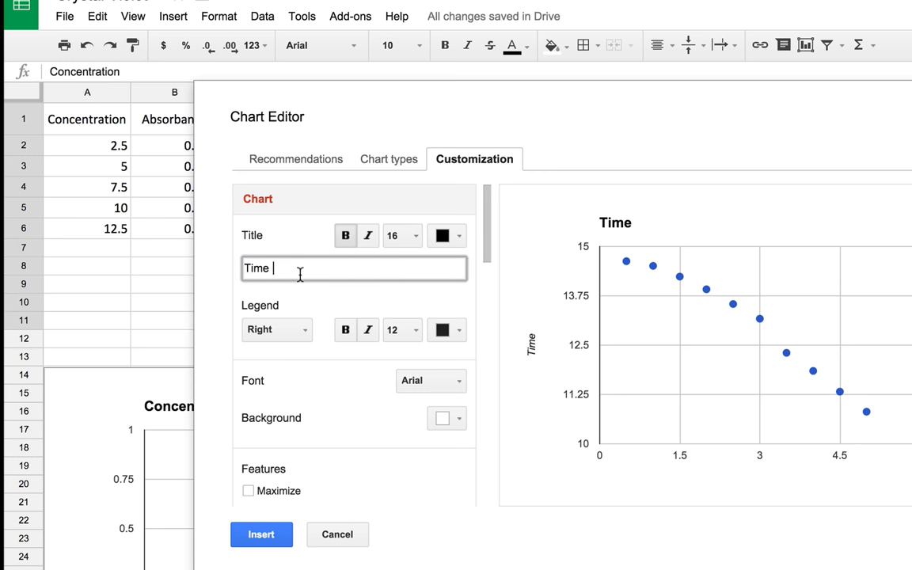
left_click_drag(300, 273, 231, 270)
type("Concentraiton")
key("BackSpace")
key("BackSpace")
key("BackSpace")
key("BackSpace")
key("BackSpace")
type("tion vs Time")
Step: Set the horizontal axis title of the Concentration vs Time chart to "Time"
scroll(291, 278, "down", 1)
scroll(291, 281, "down", 5)
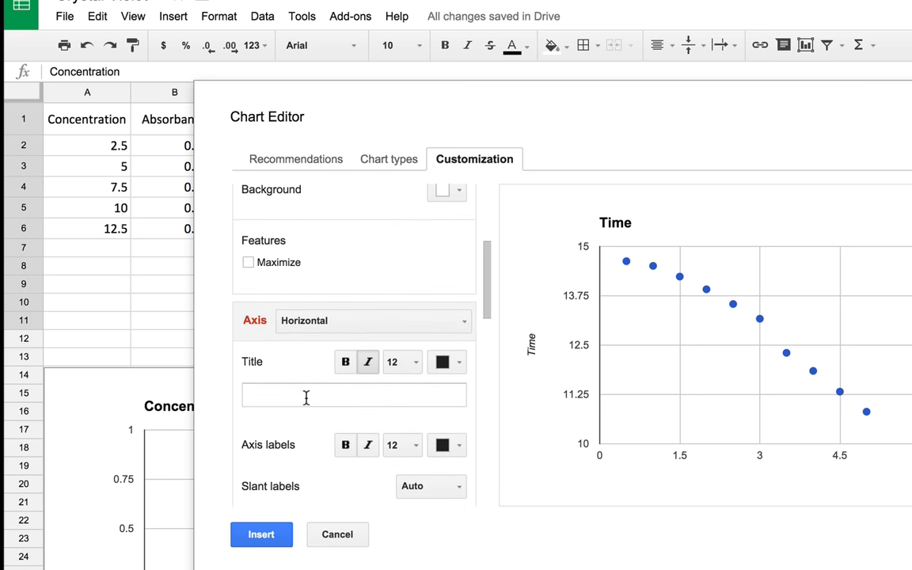
left_click(306, 398)
type("Time")
left_click(373, 320)
left_click(336, 373)
left_click(368, 322)
left_click(379, 354)
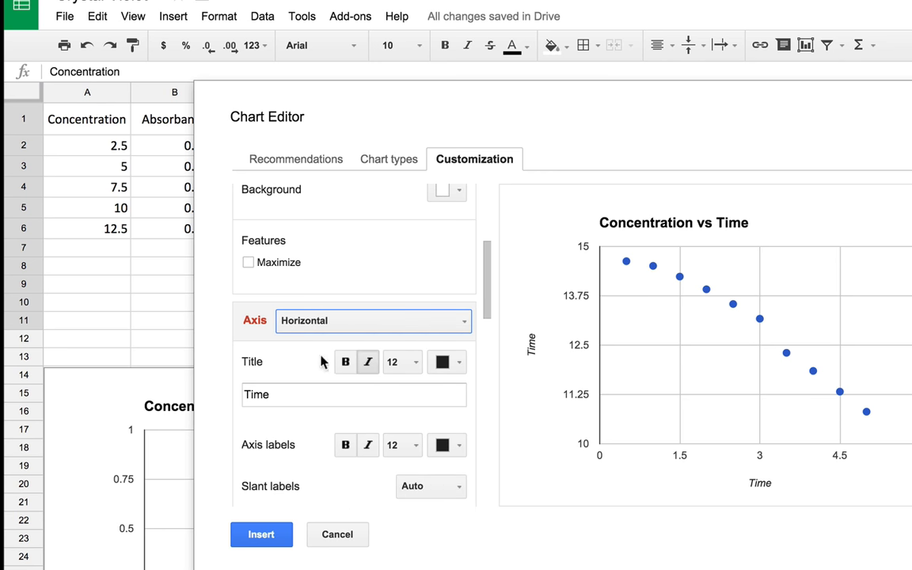
Step: Add a linear trendline to the Concentration series and insert the chart into the sheet
scroll(269, 386, "down", 5)
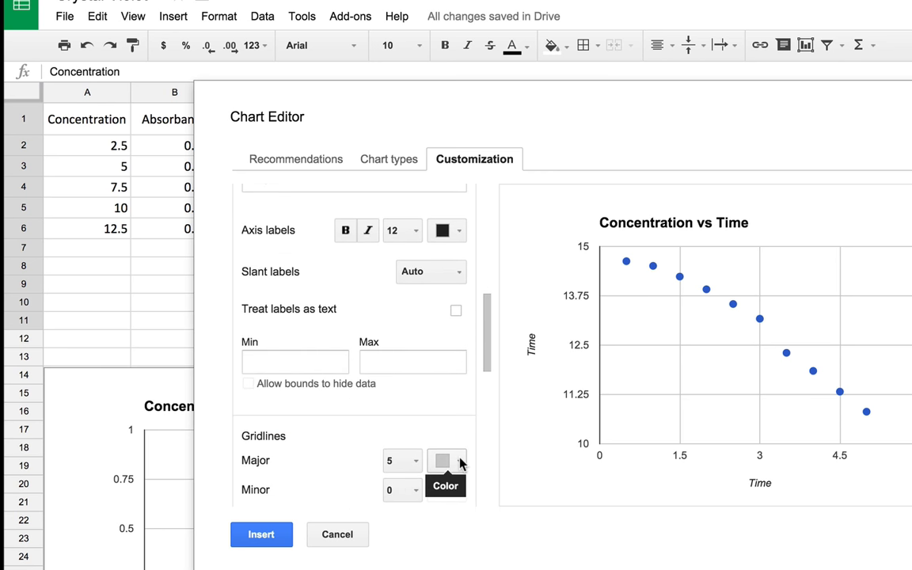
scroll(336, 479, "down", 2)
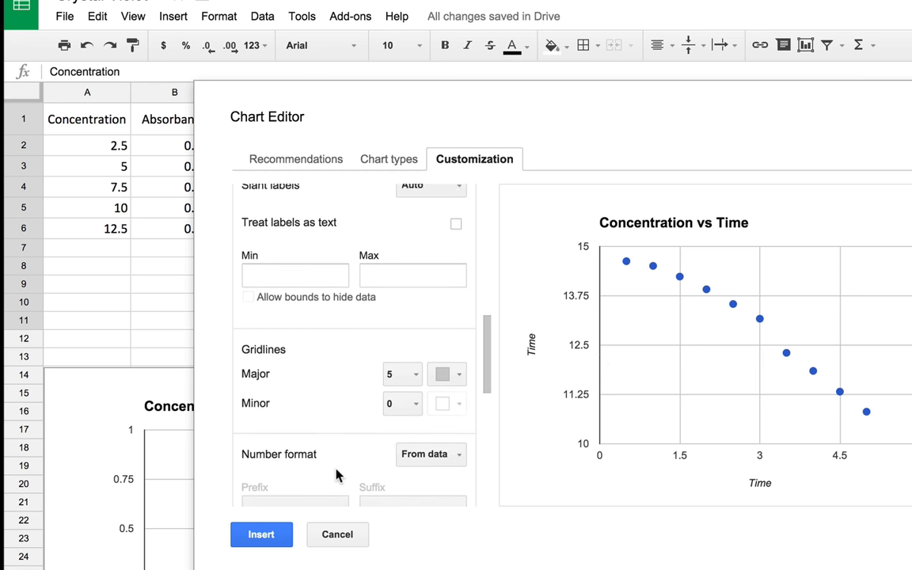
scroll(336, 475, "down", 5)
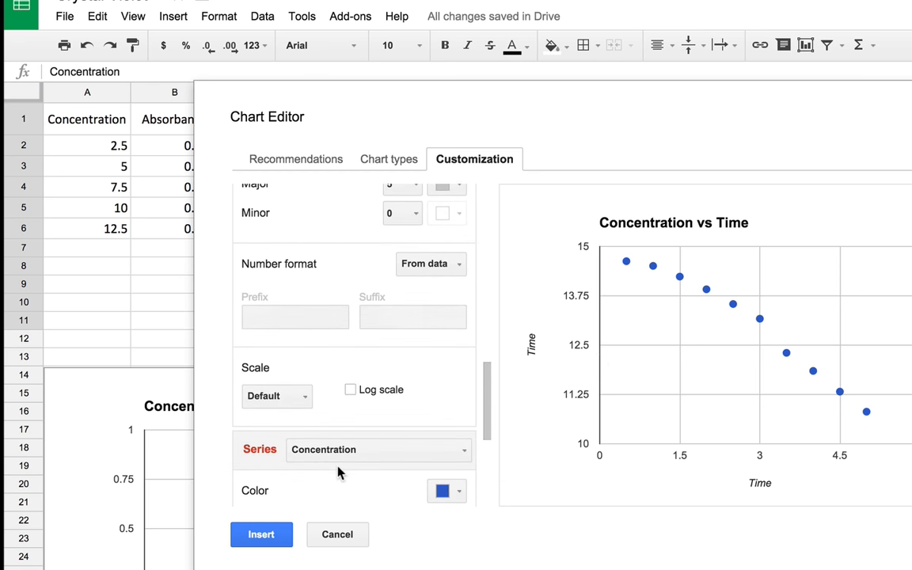
scroll(337, 472, "down", 5)
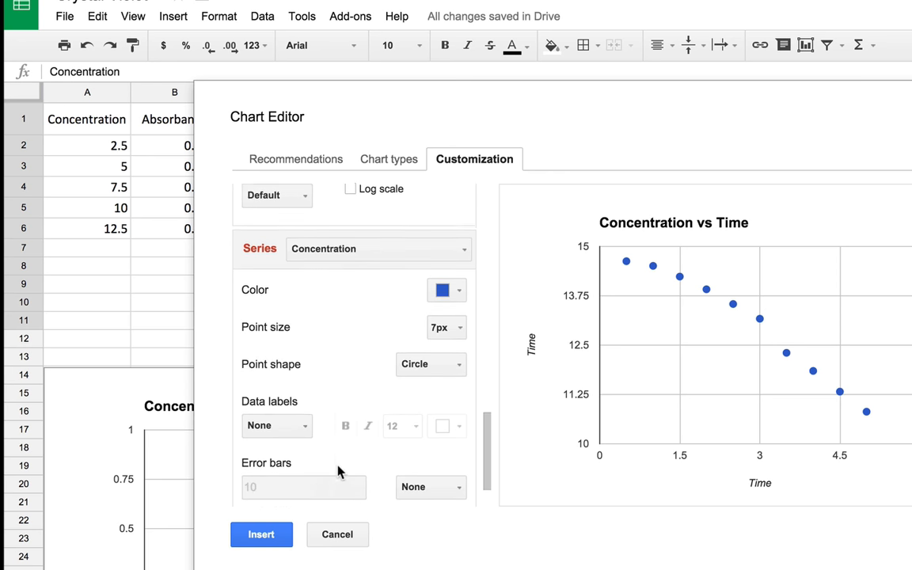
scroll(339, 470, "down", 2)
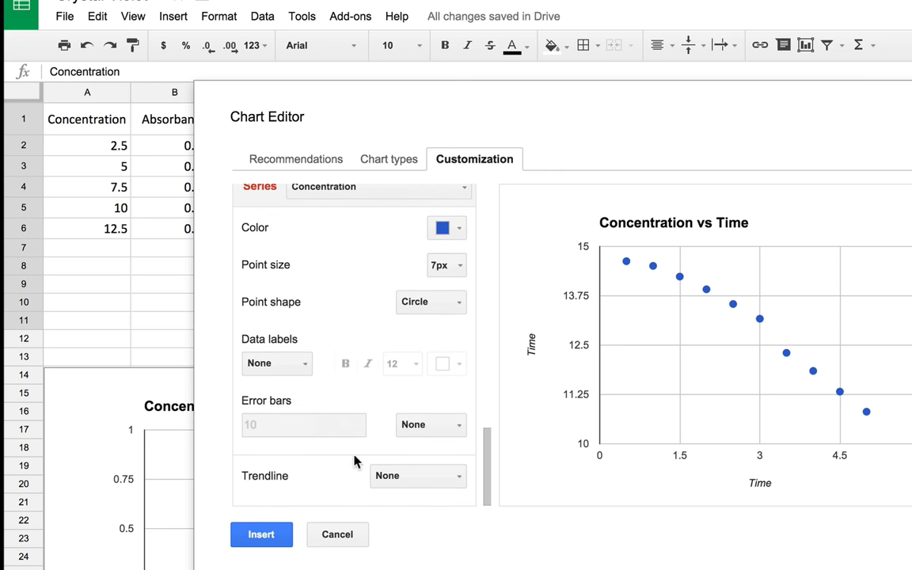
left_click(429, 478)
left_click(426, 527)
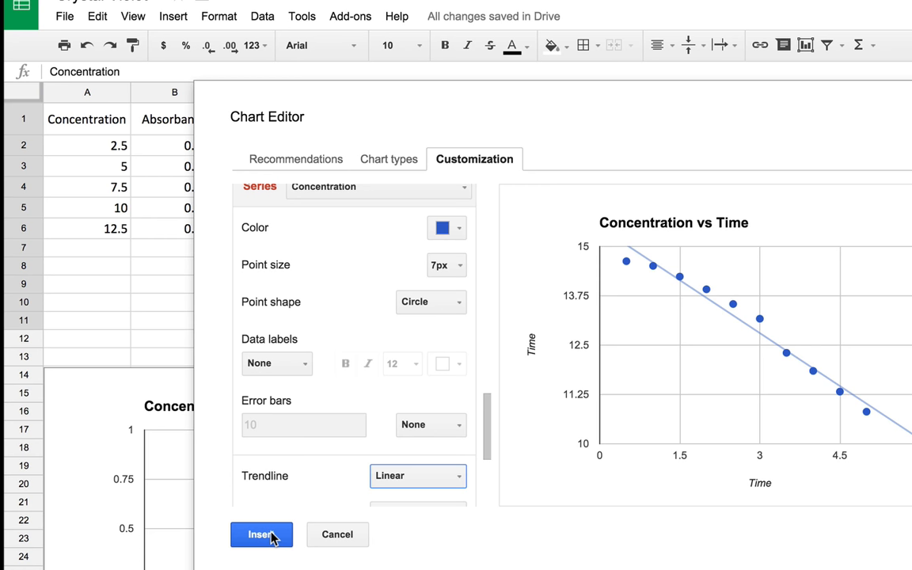
scroll(310, 443, "down", 3)
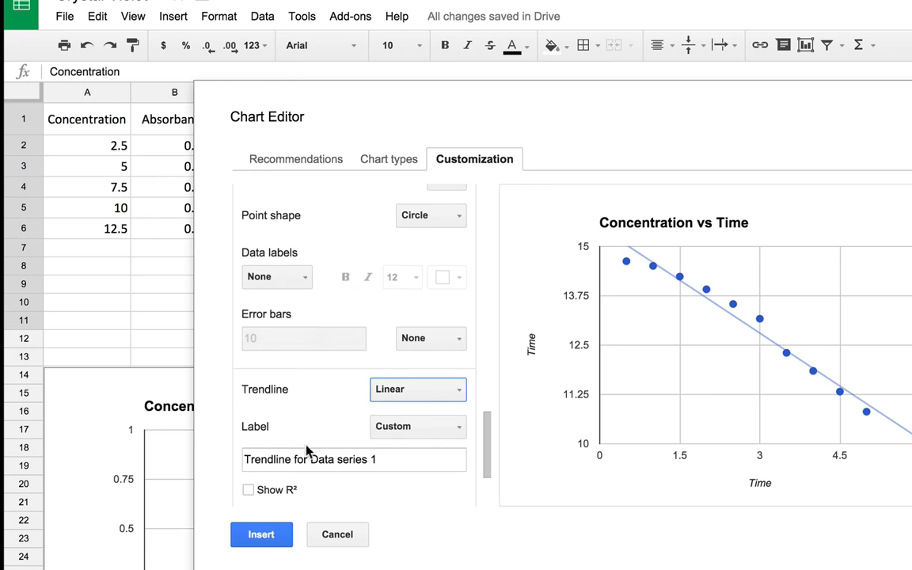
left_click(251, 536)
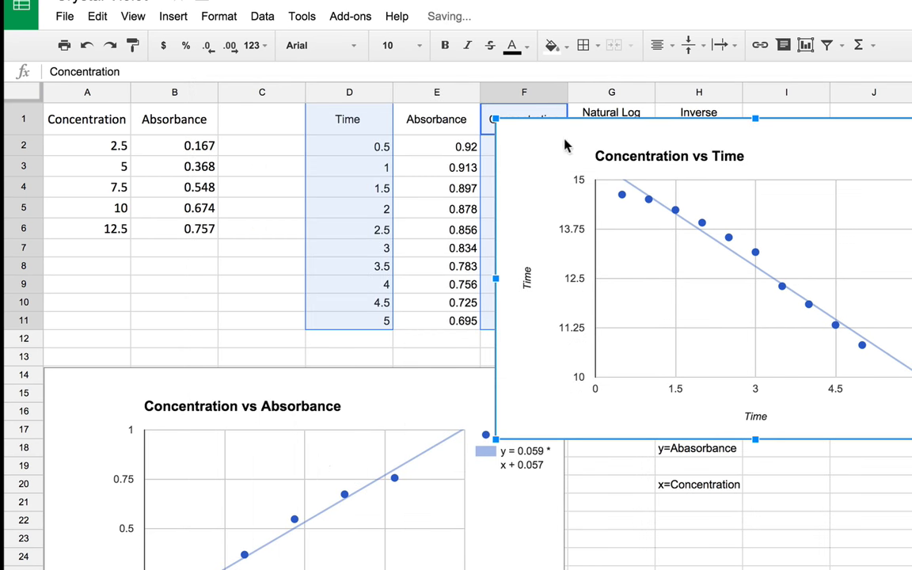
Step: Move the Concentration vs Time chart below the time data, beside the calibration chart, starting at about row 13
left_click_drag(564, 145, 766, 440)
left_click_drag(829, 482, 770, 415)
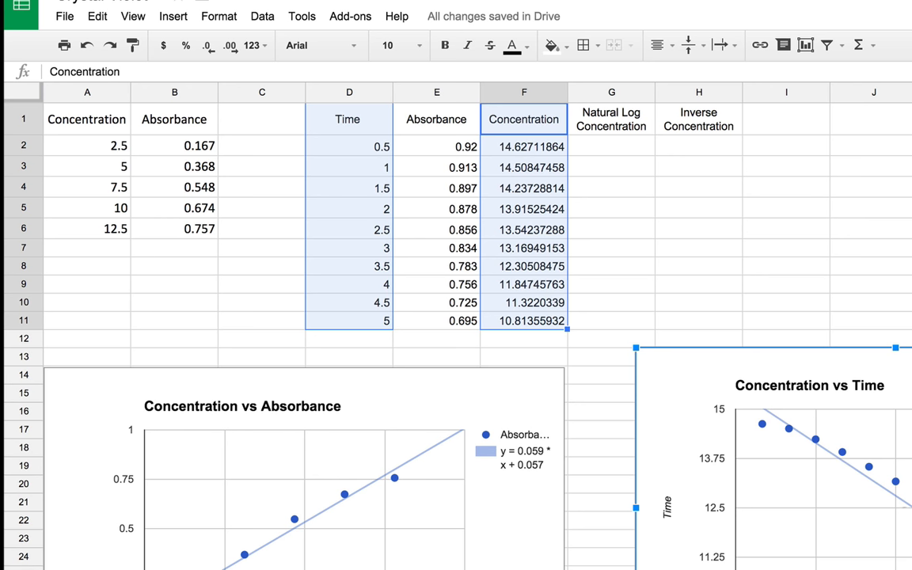
left_click_drag(689, 367, 691, 368)
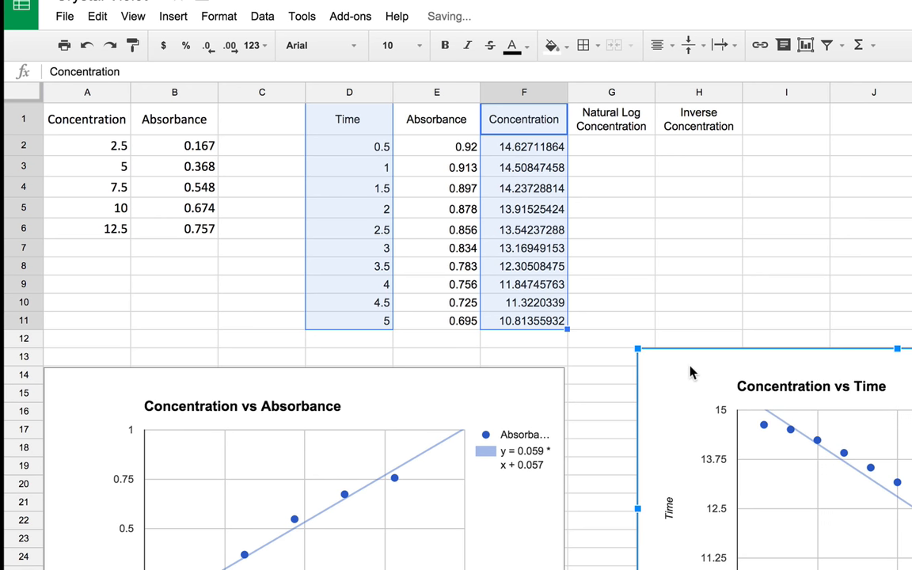
Step: Delete the Concentration vs Time chart and the Concentration vs Absorbance chart from the sheet
key("Delete")
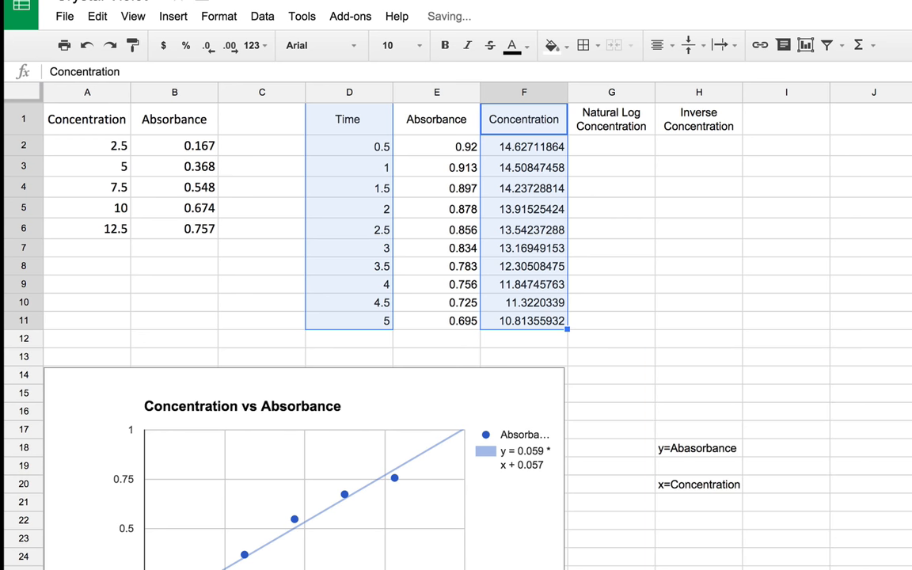
left_click(349, 387)
key("Delete")
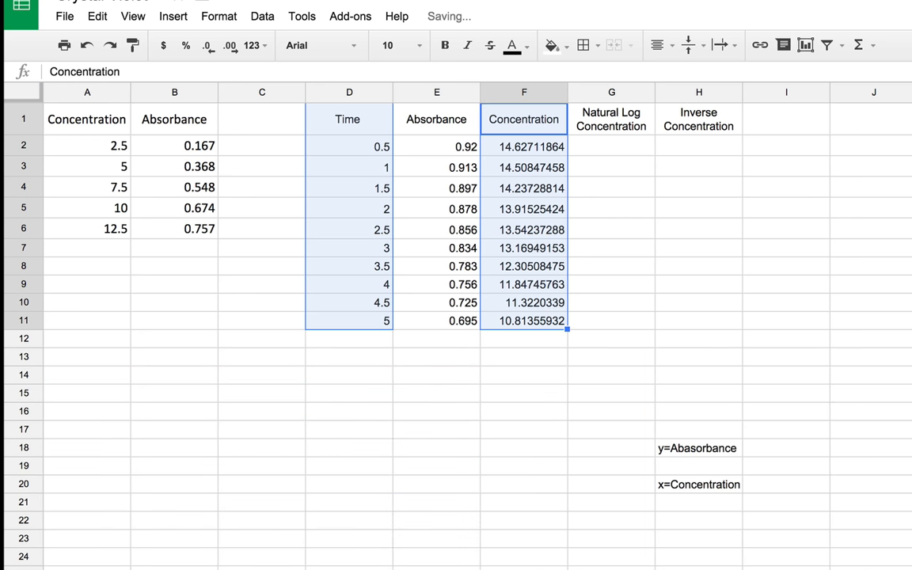
Step: Enter =LN(F2) in G2 and fill the formula through G11 to complete the Natural Log Concentration column
left_click(610, 145)
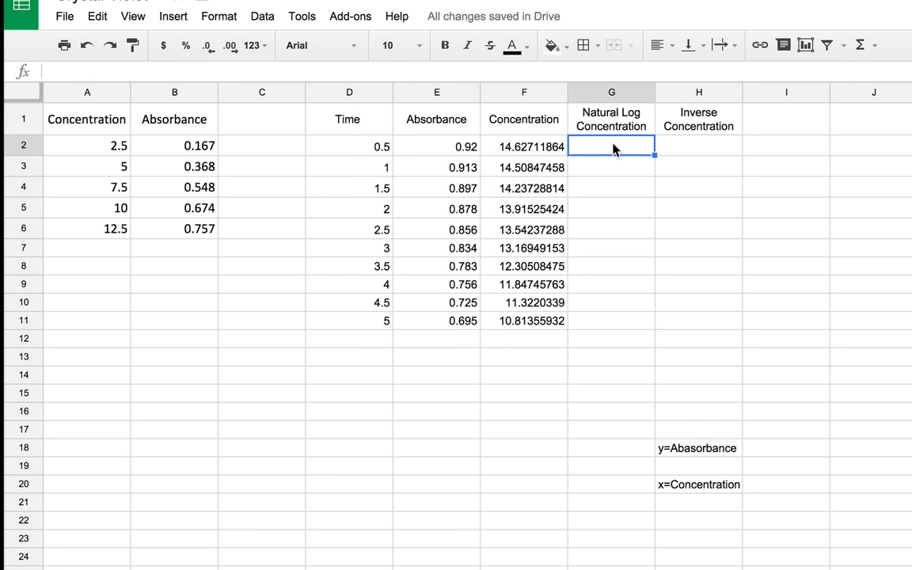
type("=")
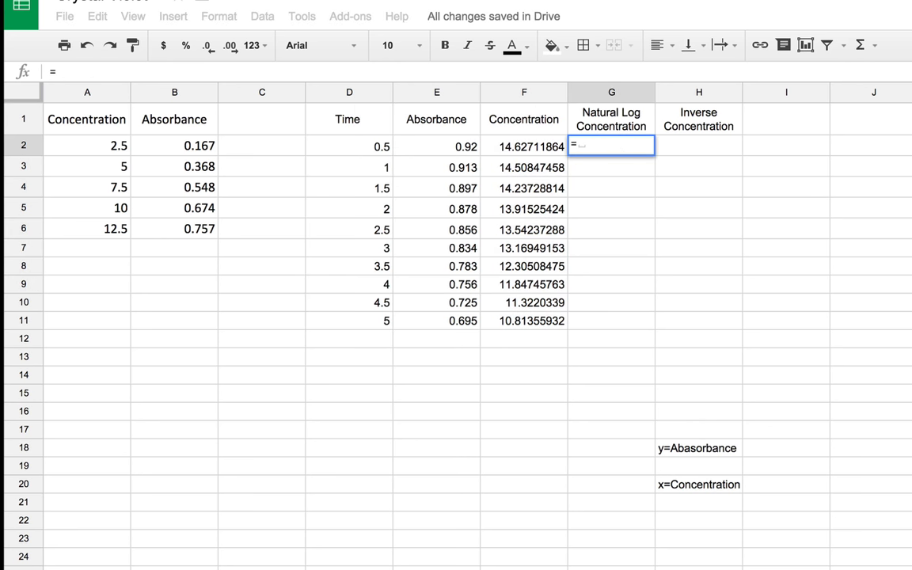
type("LN")
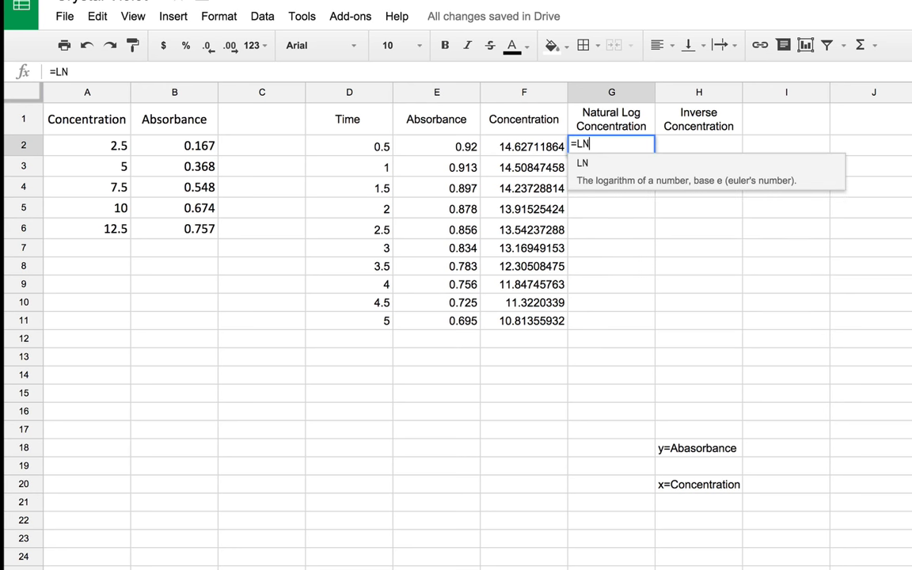
type("(")
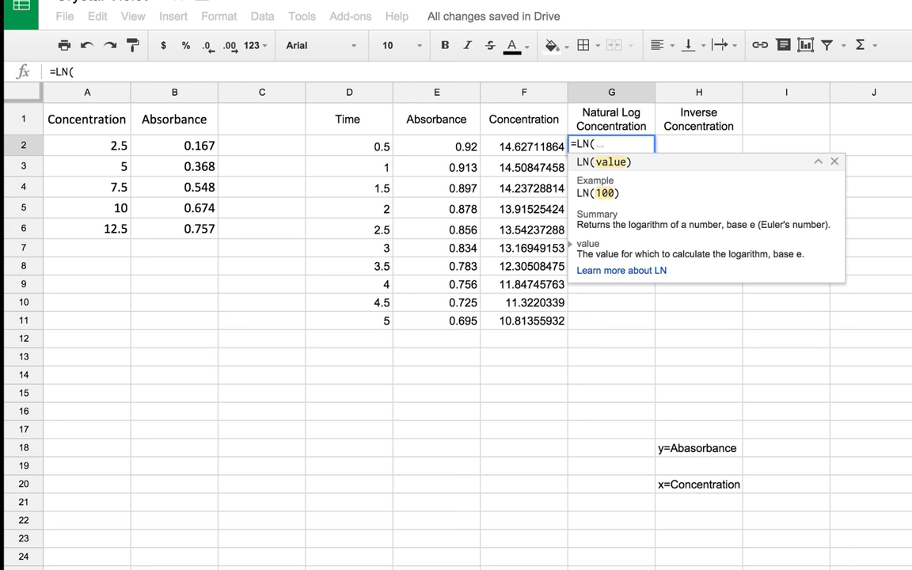
left_click(524, 147)
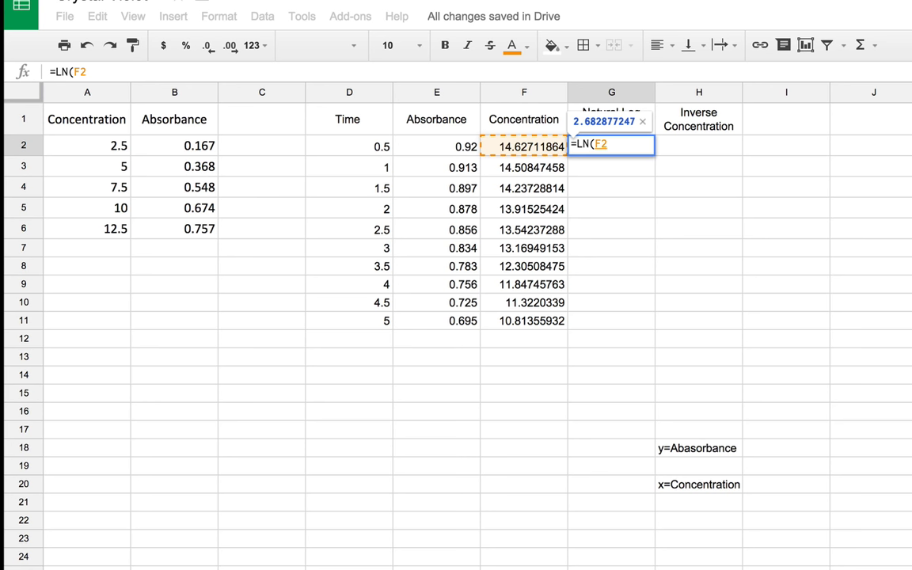
type(")")
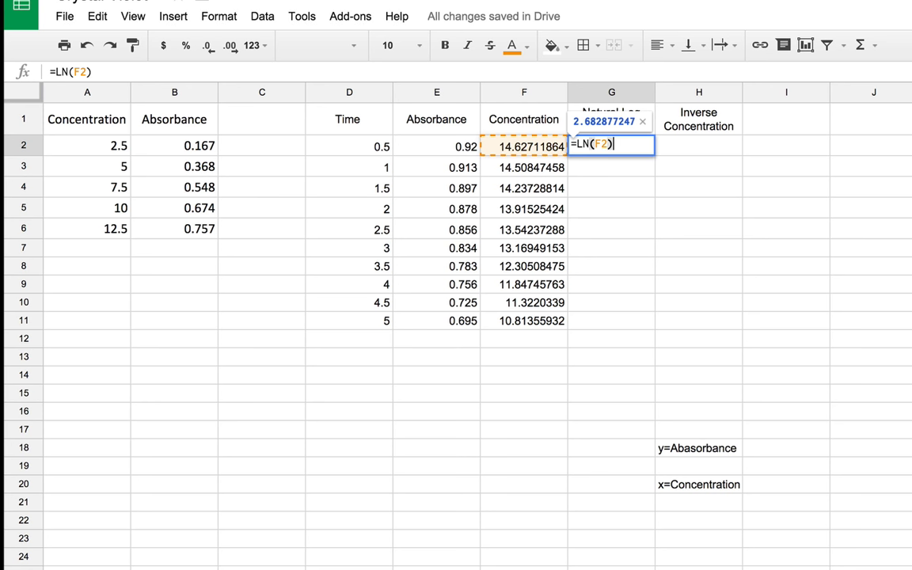
key("Return")
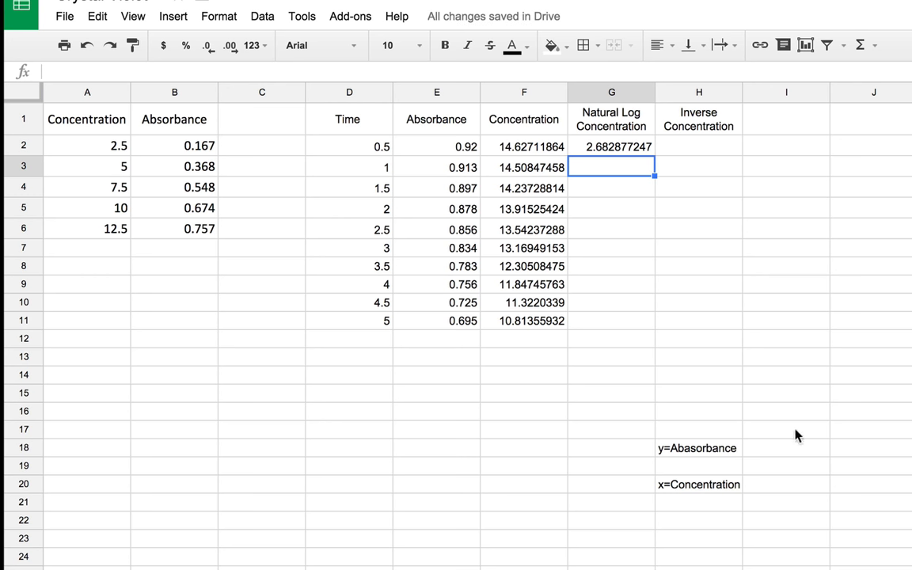
left_click(643, 150)
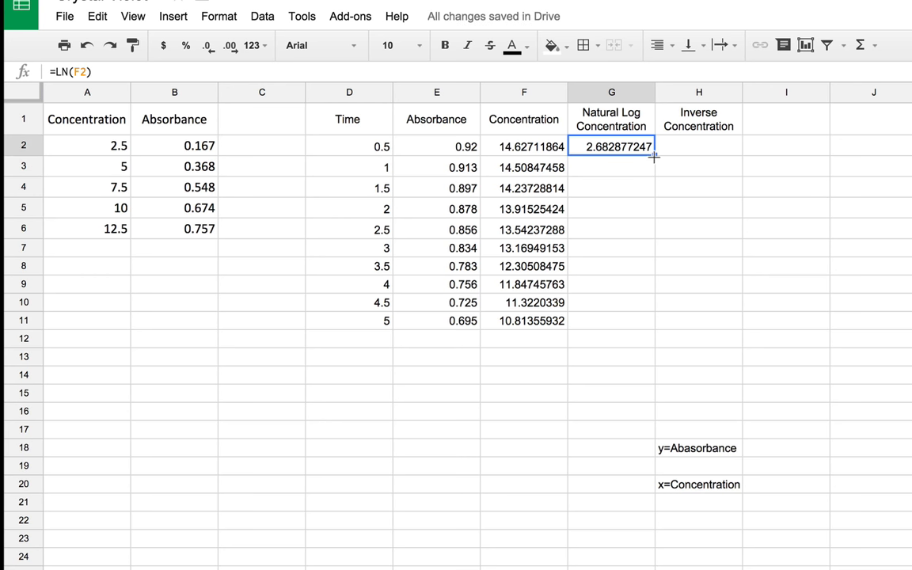
left_click_drag(647, 231, 646, 320)
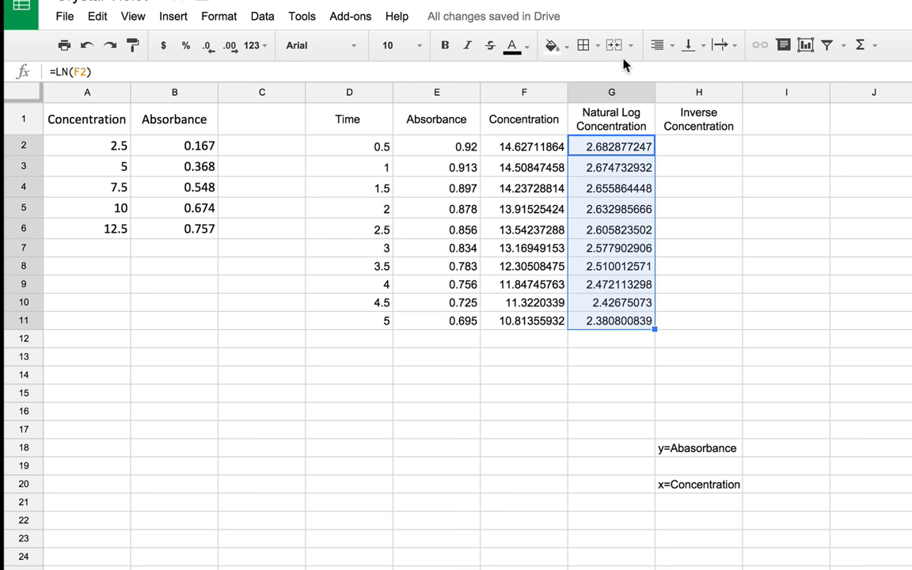
Step: Start a new scatter chart from the Time data D1:D11 and the Natural Log Concentration data G1:G11
left_click_drag(333, 121, 367, 321)
left_click_drag(643, 126, 632, 332)
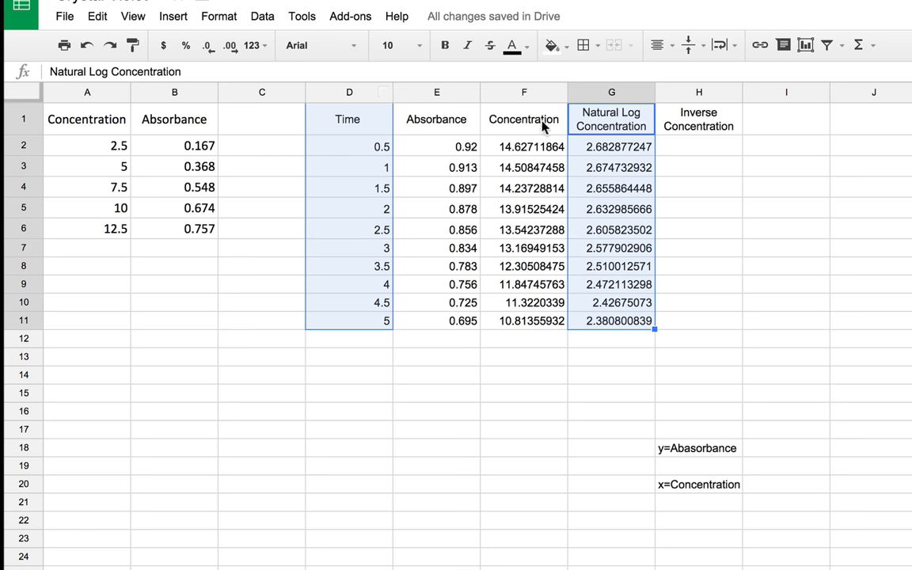
left_click(178, 18)
left_click(197, 161)
scroll(372, 384, "down", 10)
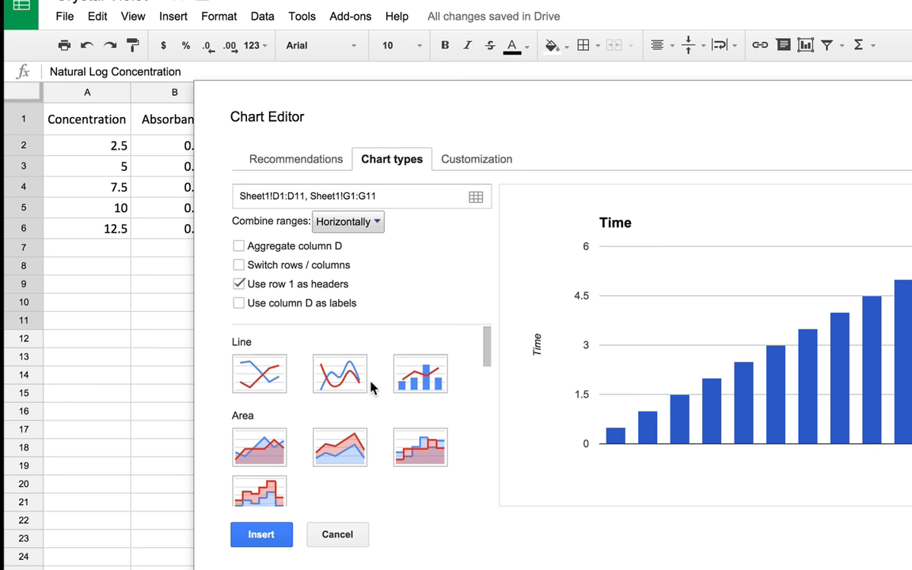
scroll(371, 385, "up", 3)
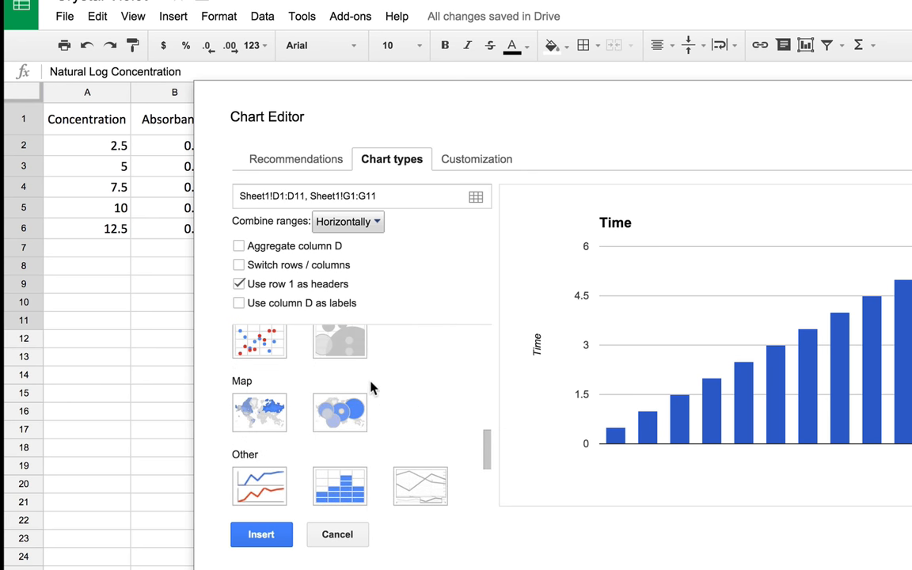
left_click(240, 353)
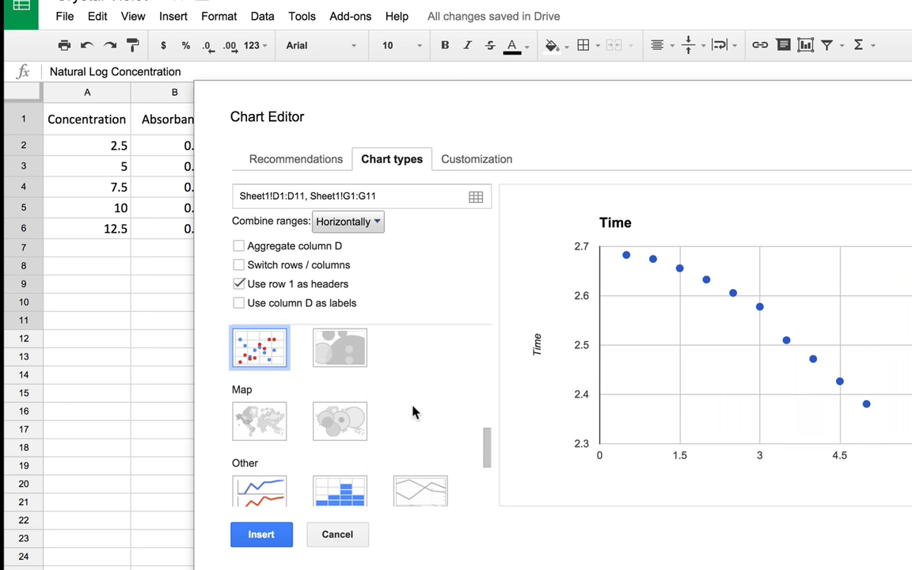
Step: Set the title of the natural log scatter chart to "Natural Log Vs Time"
left_click(483, 164)
scroll(353, 418, "down", 10)
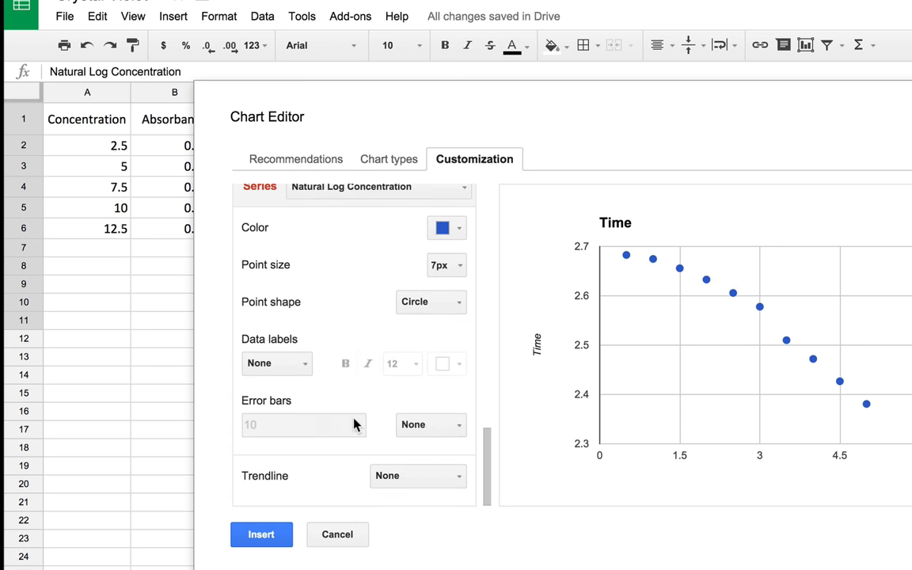
scroll(388, 396, "up", 10)
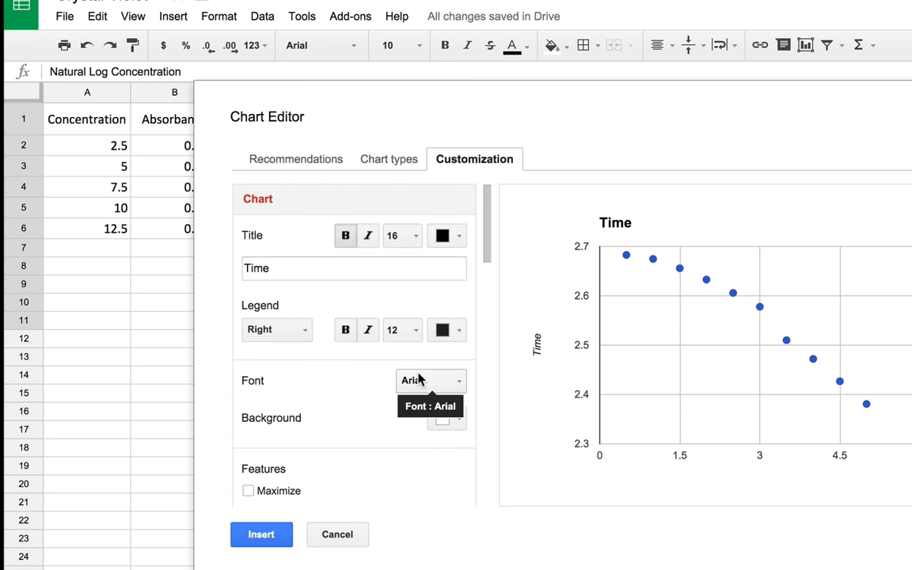
left_click(411, 269)
double_click(247, 260)
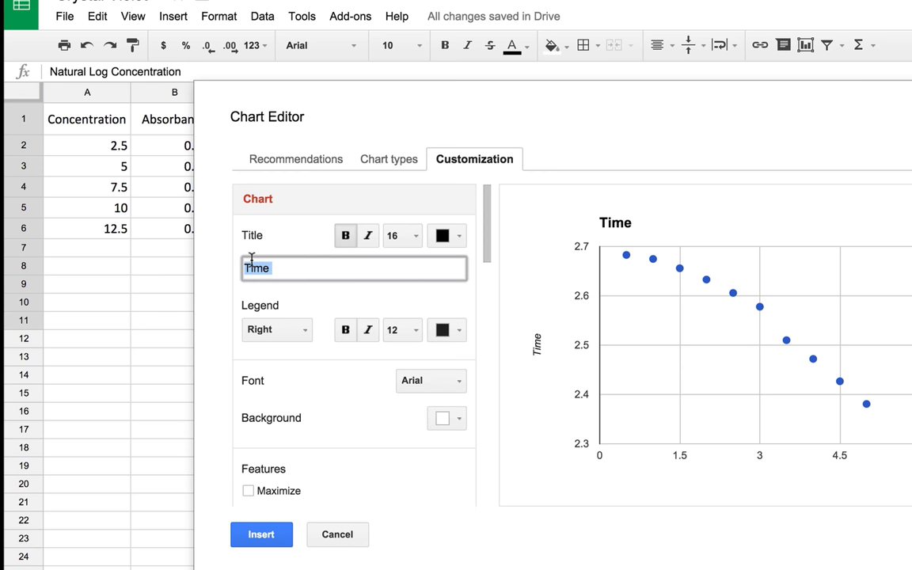
type("Natural")
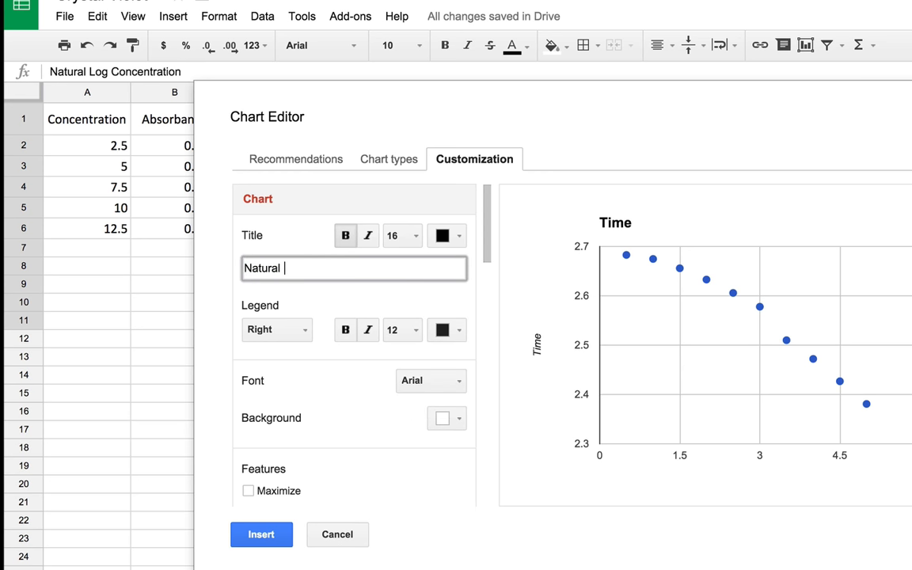
type("Log Vs Time")
Step: Add a linear trendline to the Natural Log Concentration series and insert the chart into the sheet
scroll(364, 299, "down", 15)
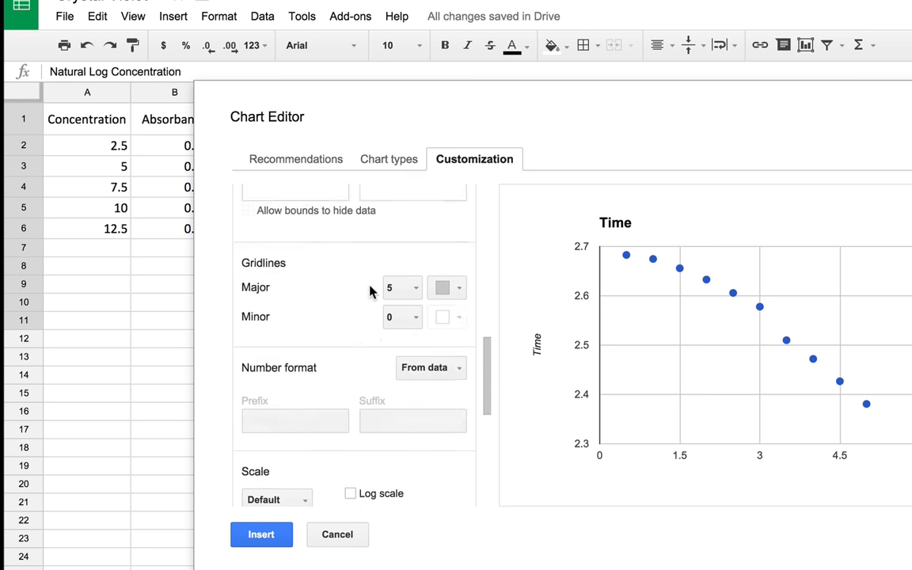
left_click(413, 477)
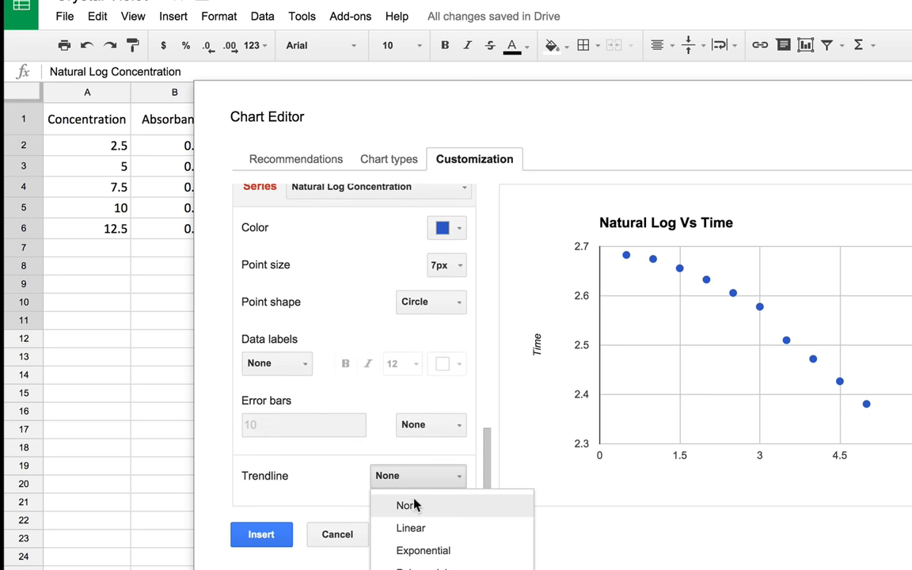
left_click(411, 531)
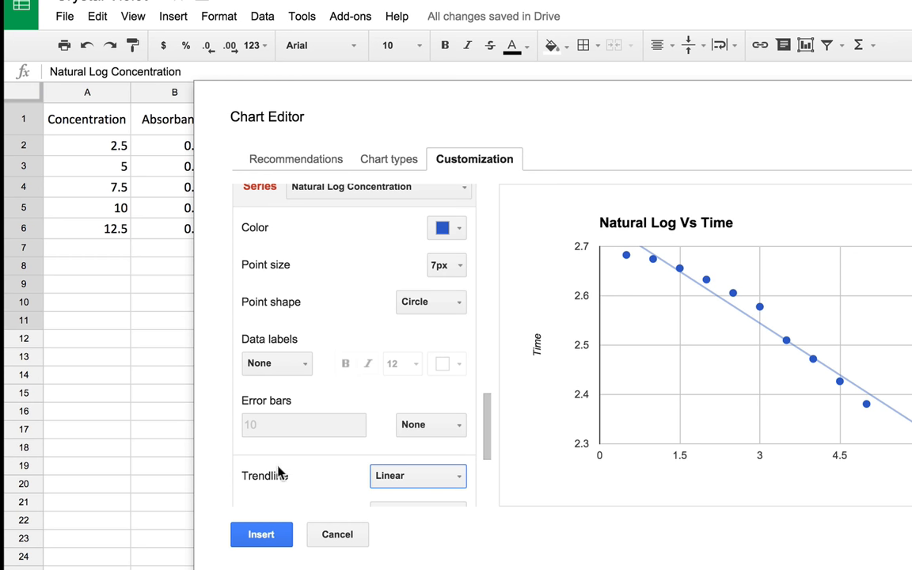
left_click(275, 534)
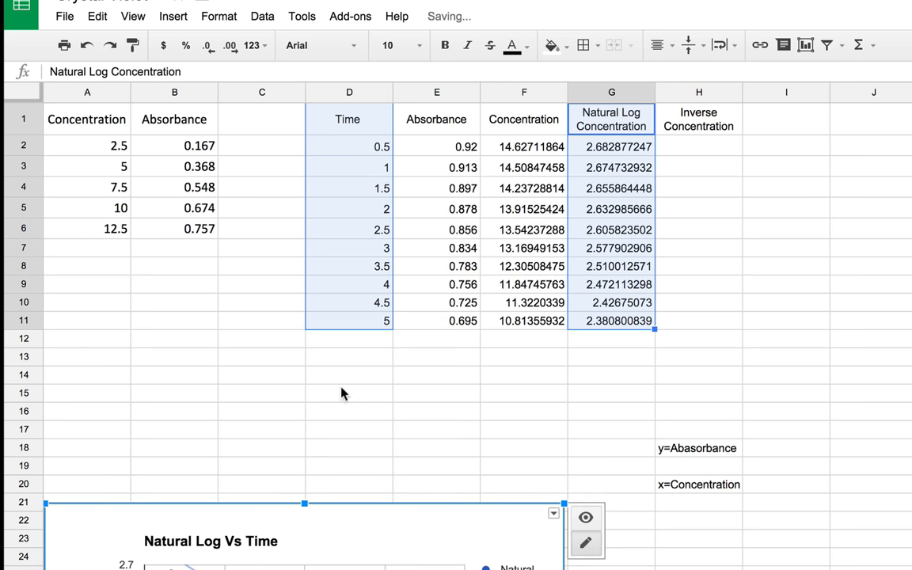
Step: Enter =(1/F2) in H2 and fill the formula through H11 to complete the Inverse Concentration column
left_click(676, 150)
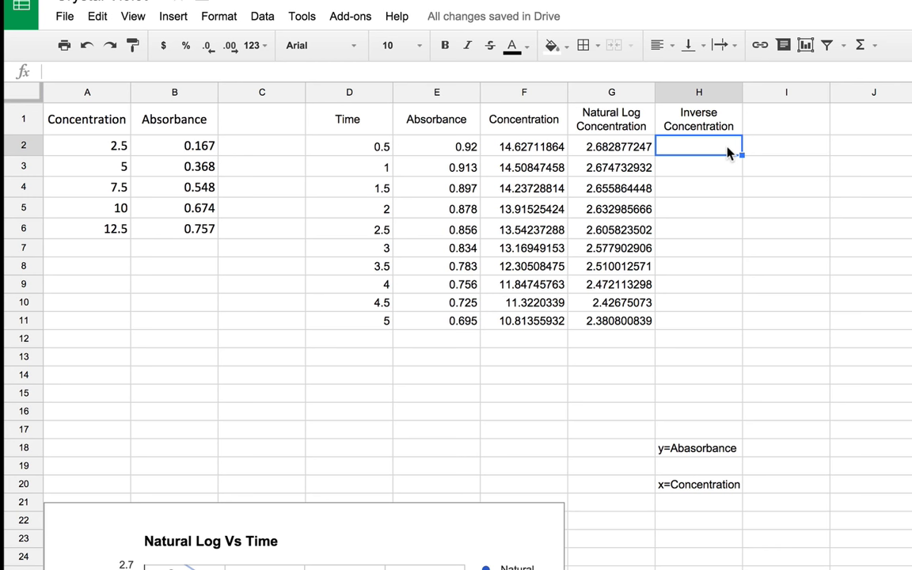
type("=")
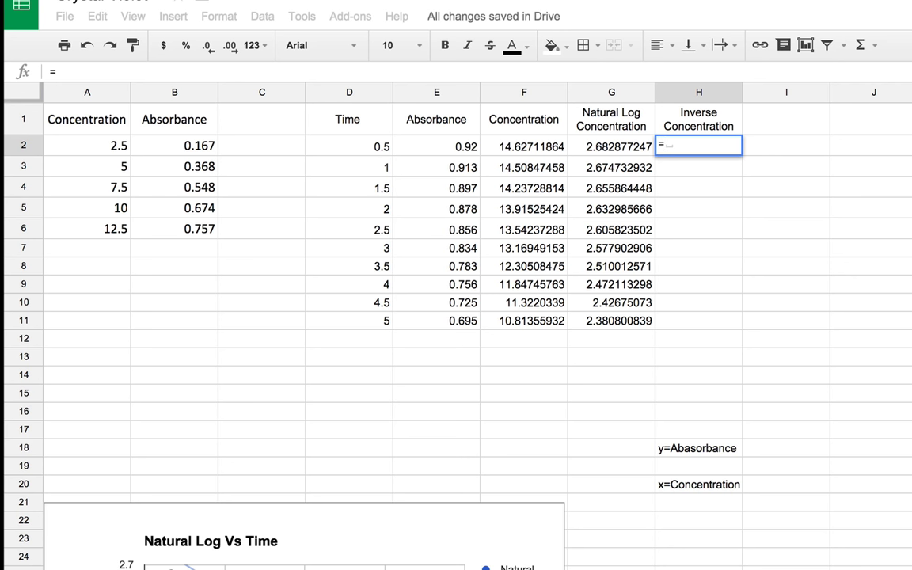
type("(1/")
key("Left")
key("Left")
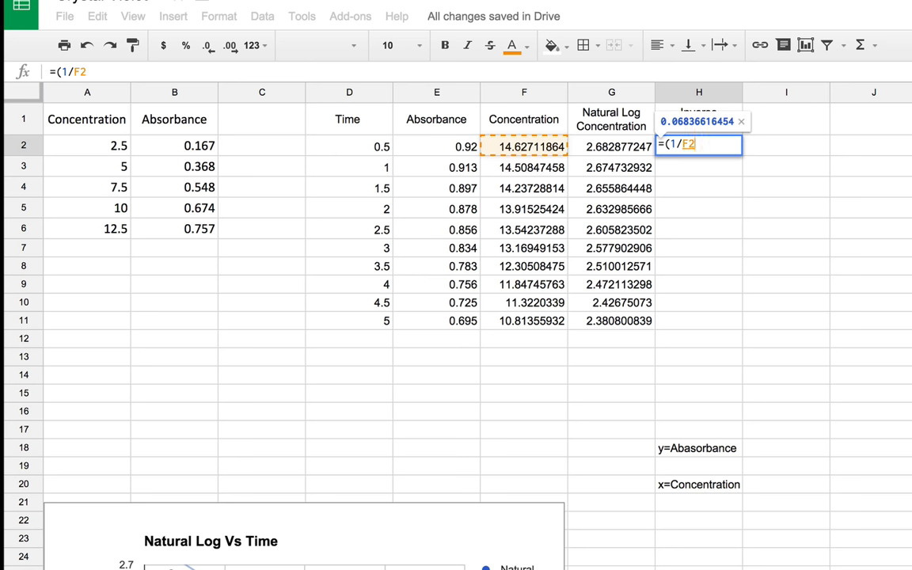
type(")")
key("Return")
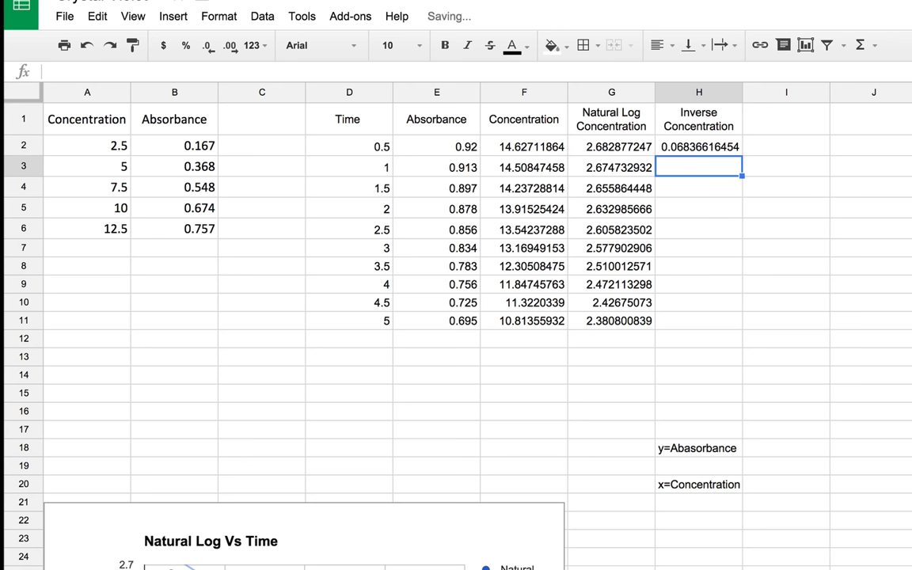
left_click(733, 149)
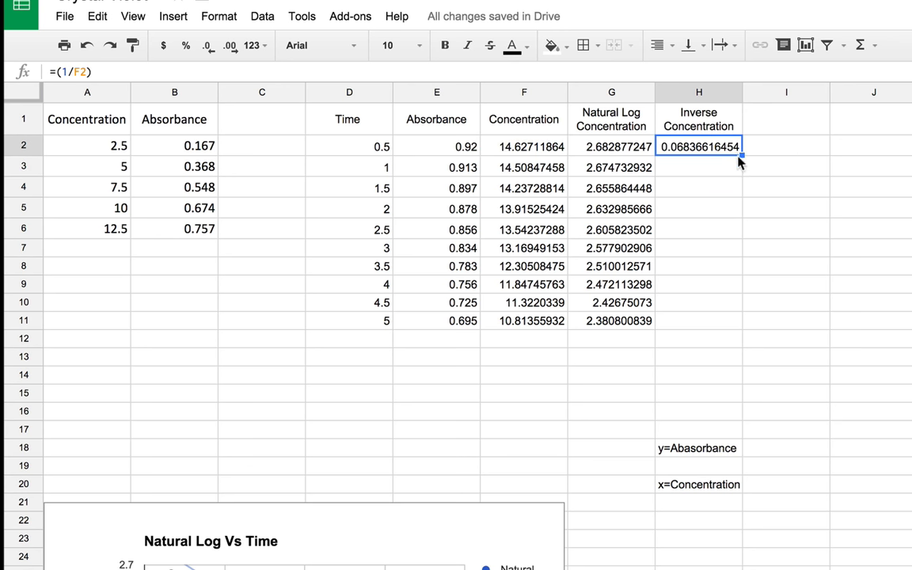
left_click_drag(742, 154, 735, 314)
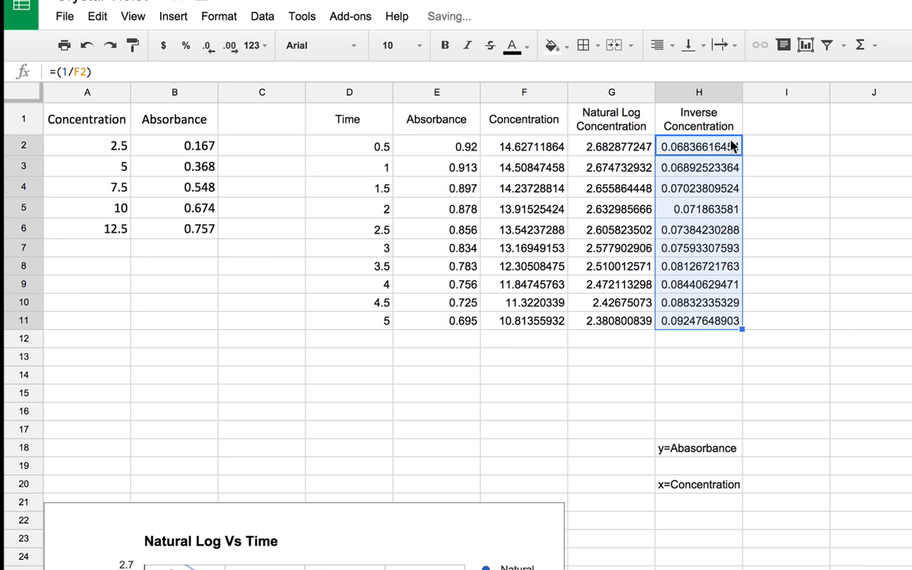
Step: Start a new scatter chart from the Time data D1:D11 and the Inverse Concentration data H1:H11
left_click_drag(369, 127, 366, 326)
mouse_move(697, 119)
left_mouse_down()
mouse_move(711, 297)
mouse_move(673, 320)
left_mouse_up()
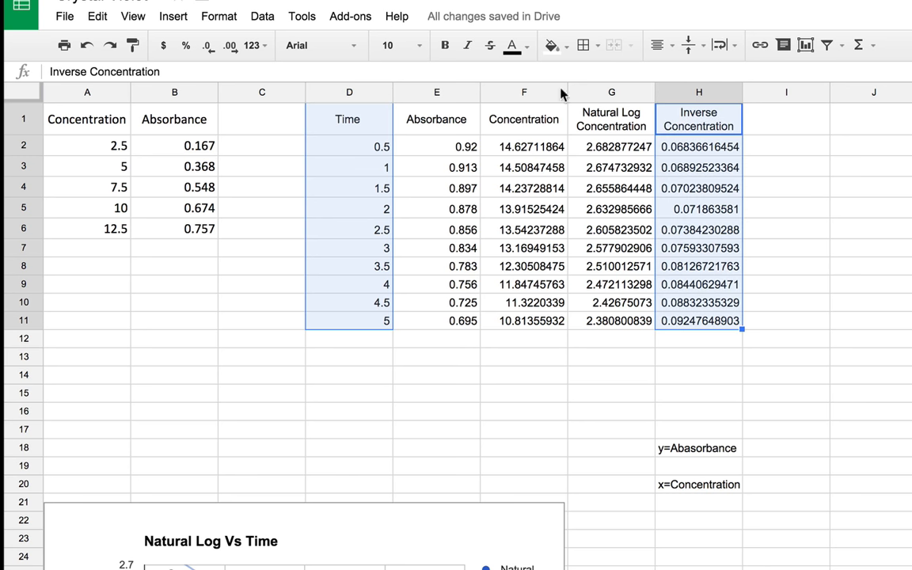
left_click(179, 18)
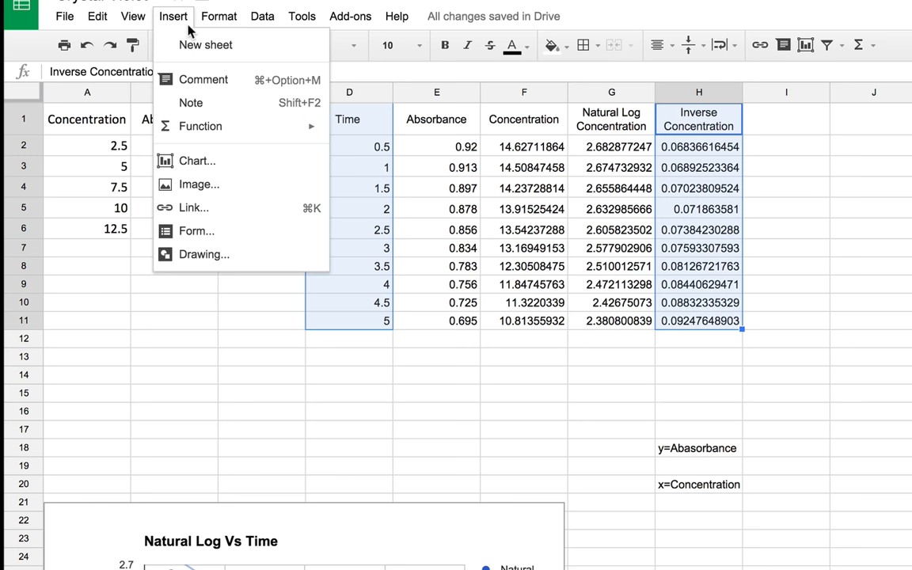
left_click(197, 160)
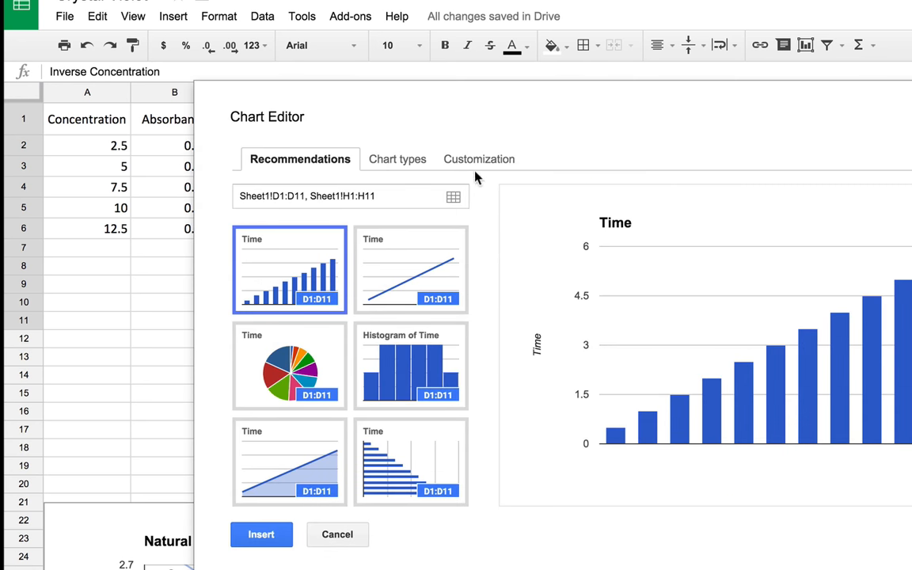
left_click(369, 167)
scroll(270, 391, "down", 1)
scroll(270, 390, "down", 5)
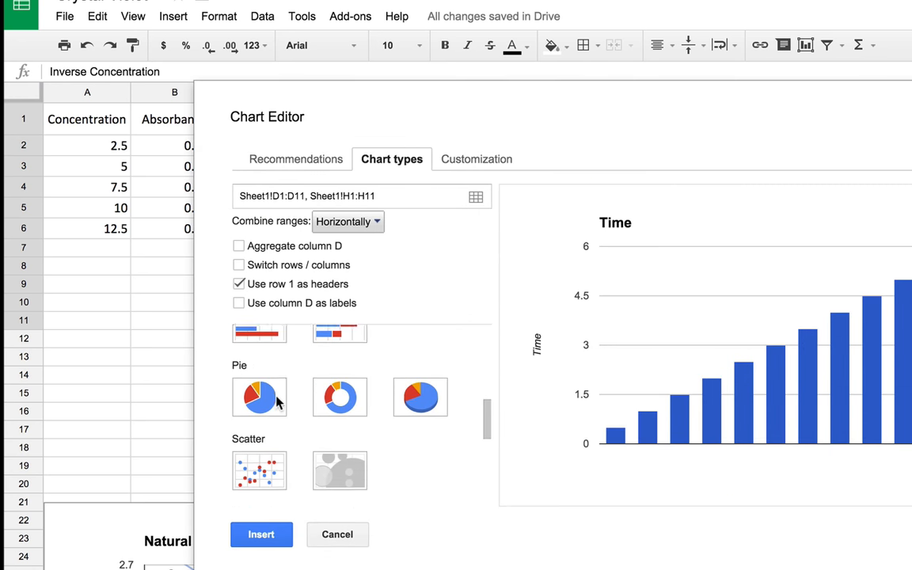
left_click(279, 422)
Step: Insert the Inverse Concentration scatter chart into the sheet
left_click(475, 159)
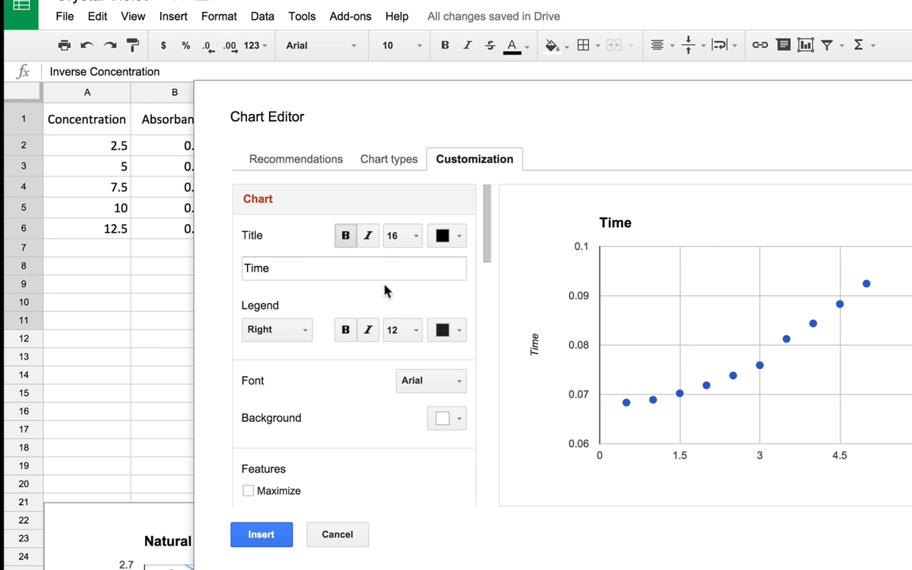
left_click_drag(314, 269, 241, 267)
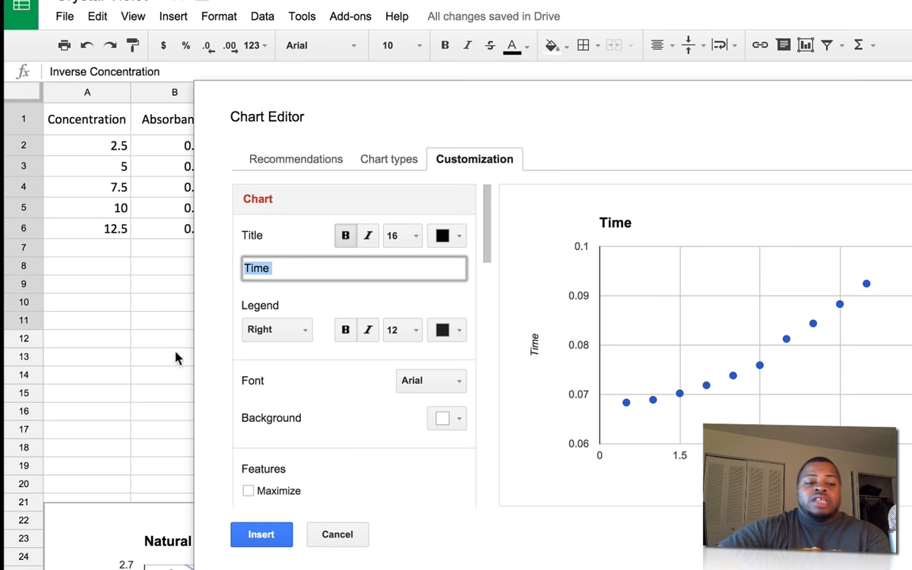
left_click(264, 536)
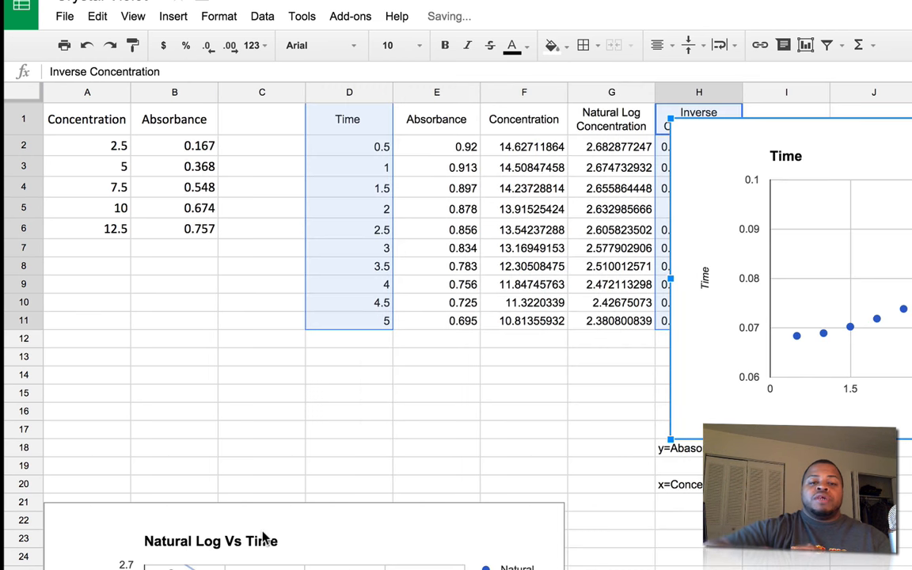